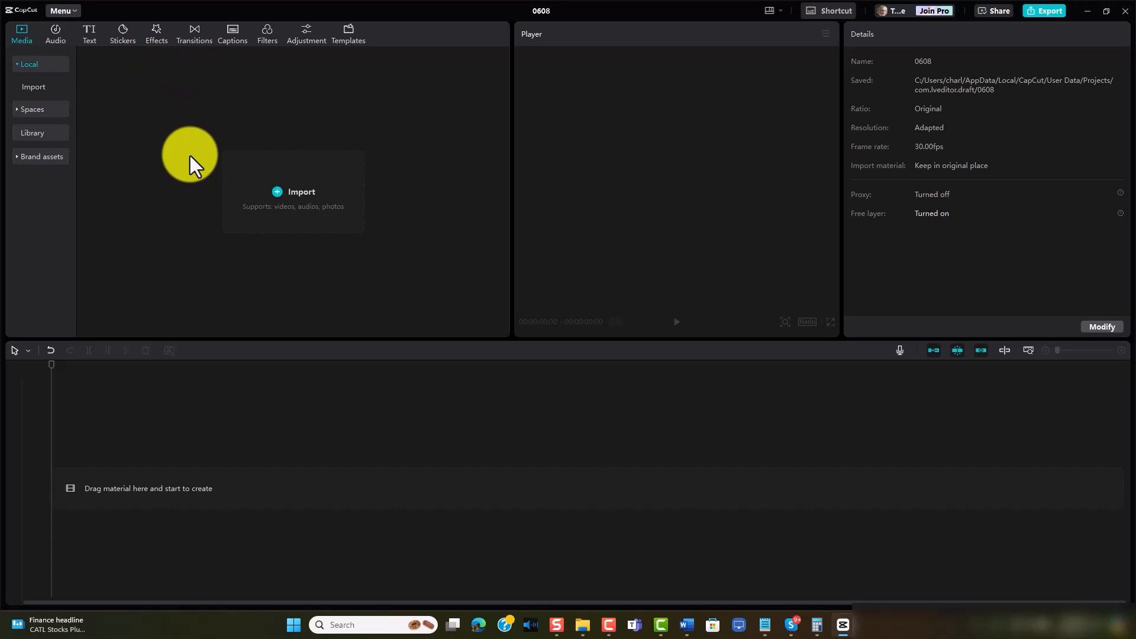
Step: Create a new project and confirm leaving the current one
left_click(74, 12)
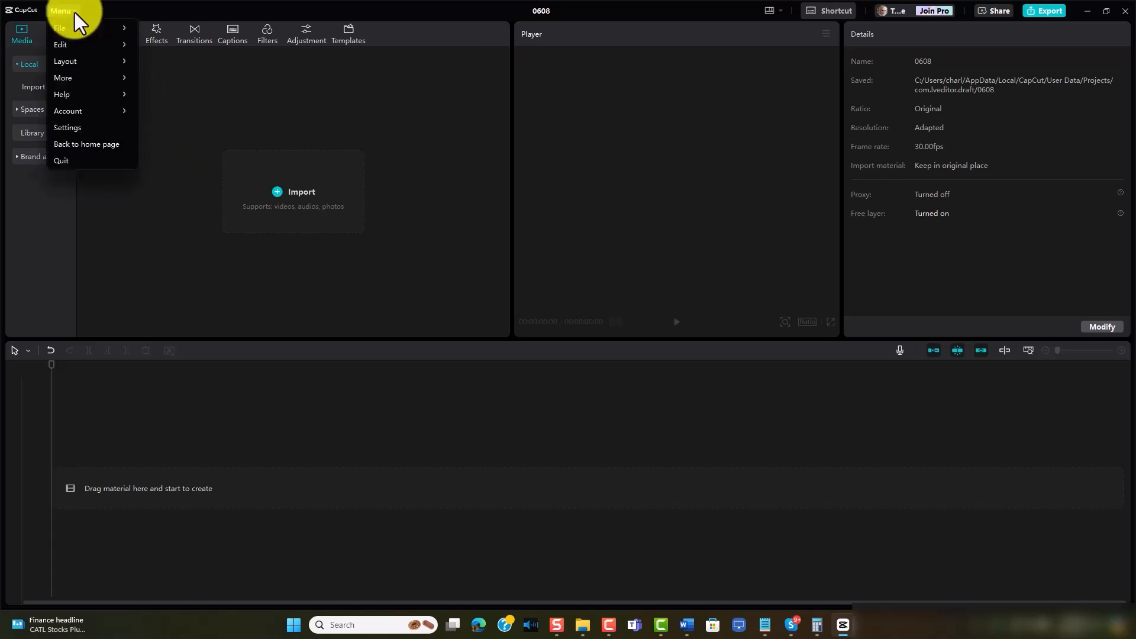
mouse_move(80, 30)
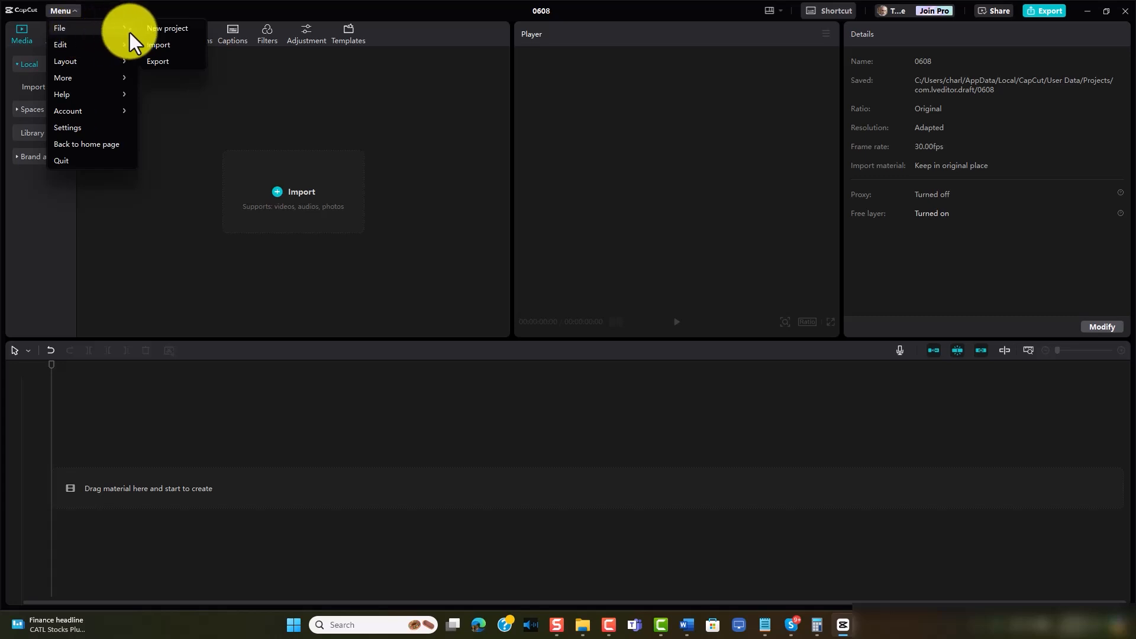
left_click(154, 33)
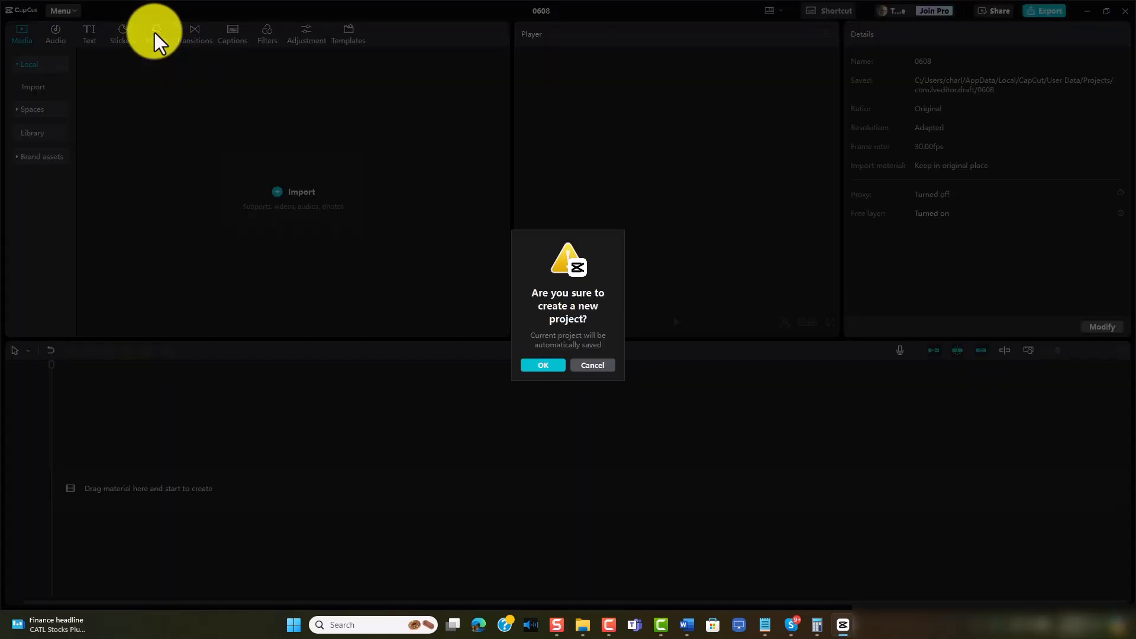
left_click(543, 363)
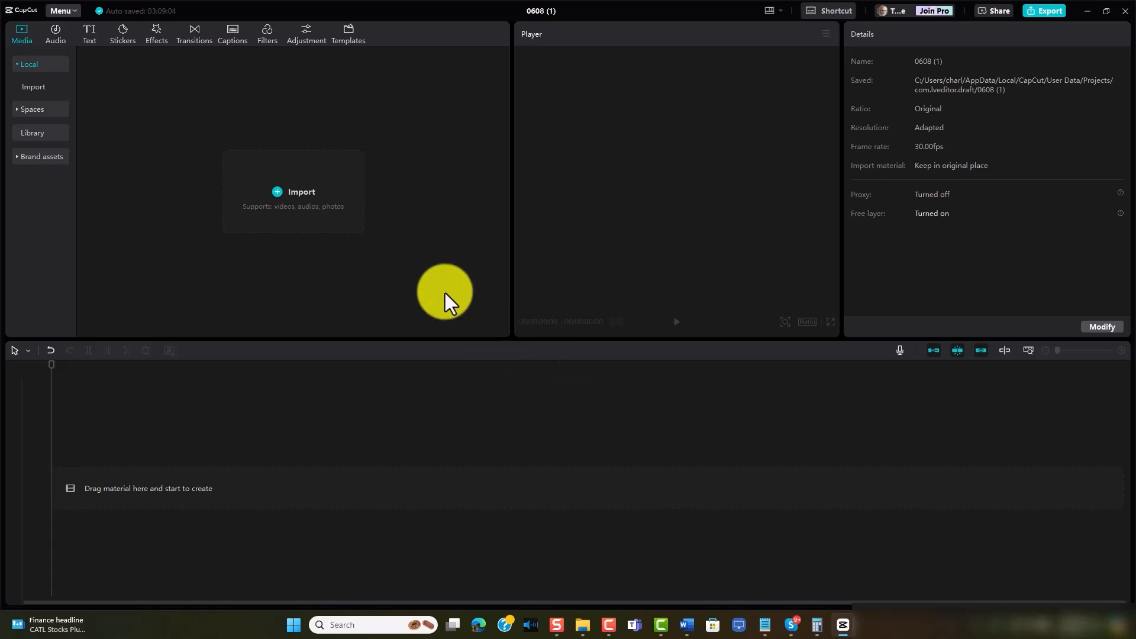
Step: Import the video 0001 - Audacity Overview.mp4 and place it at the start of the timeline
left_click(292, 191)
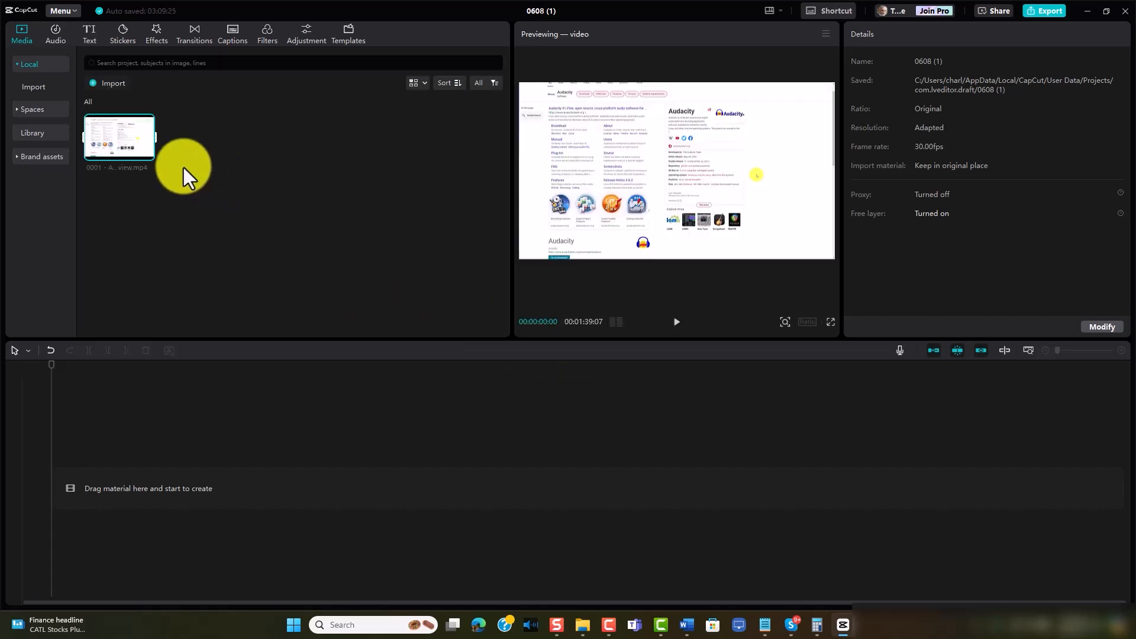
left_click(147, 155)
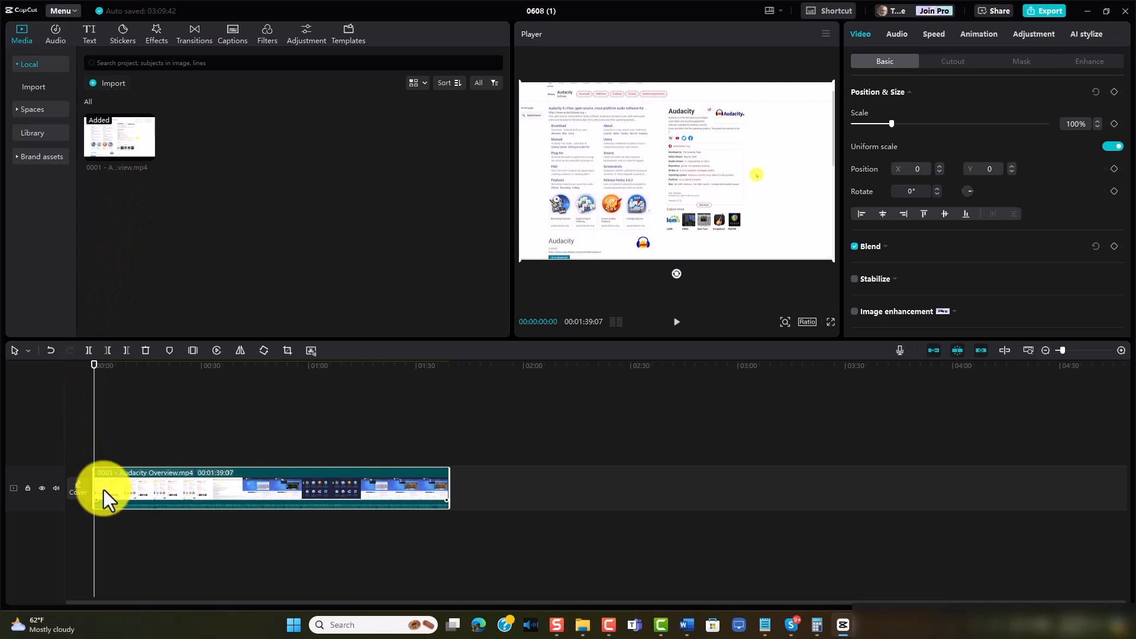
Step: Examine the editing options available for the timeline clip, the audio library and the vocal isolation choices
right_click(176, 486)
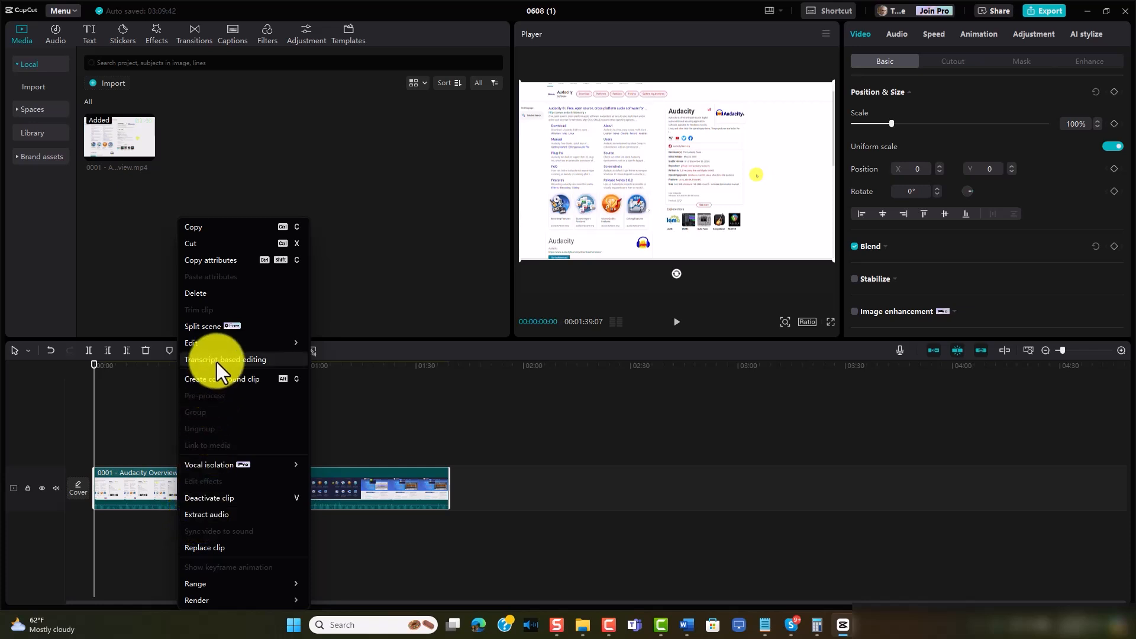
left_click(73, 105)
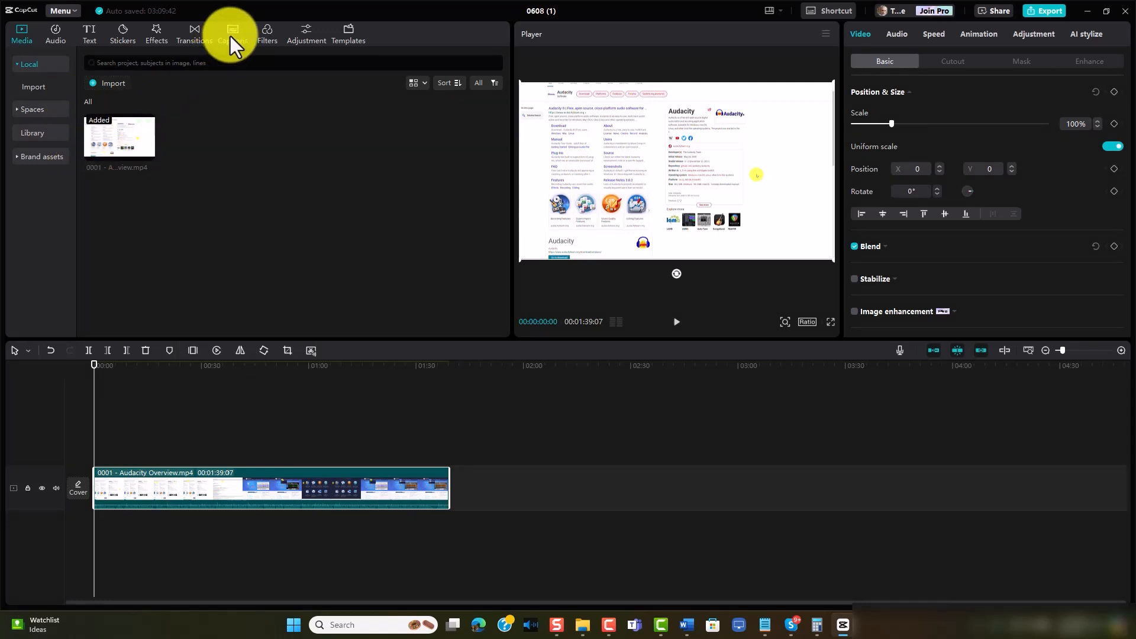
left_click(55, 35)
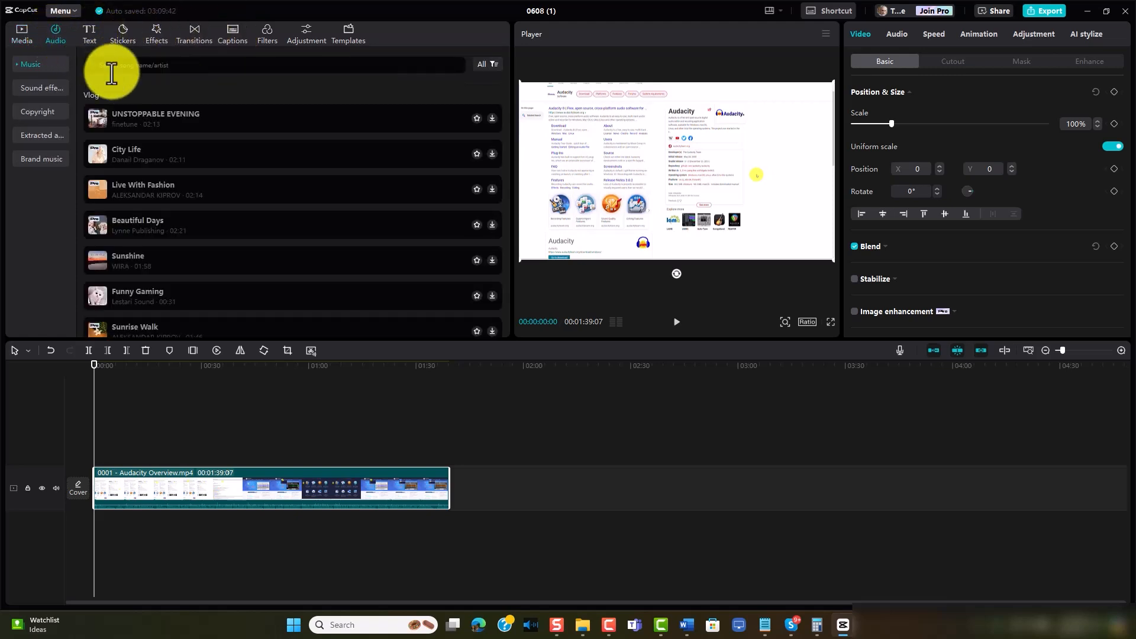
right_click(141, 74)
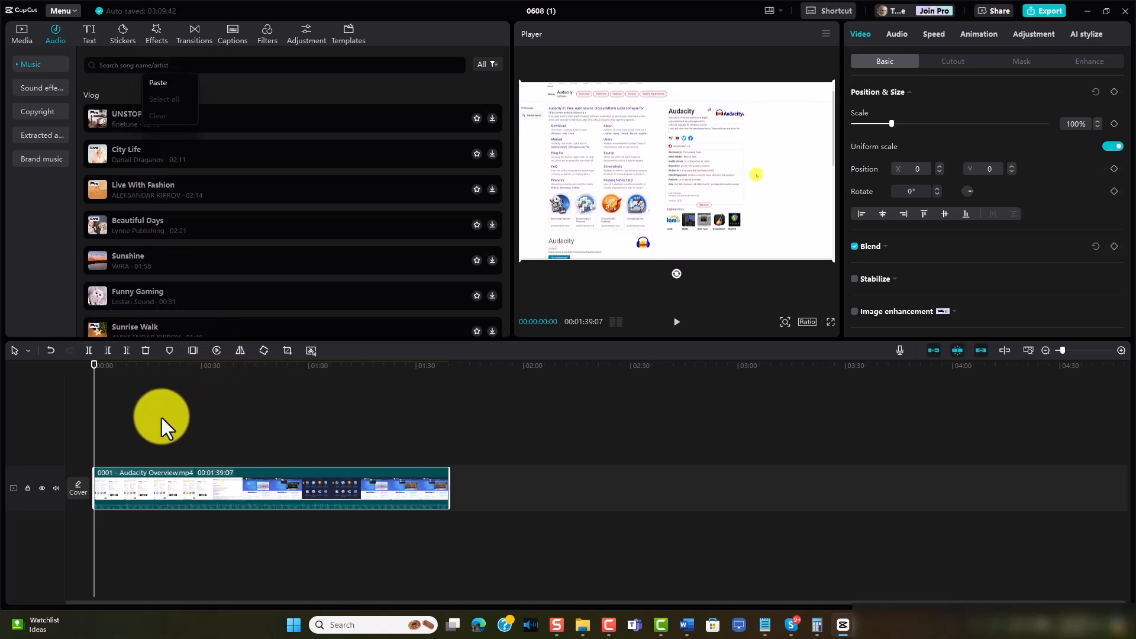
right_click(186, 481)
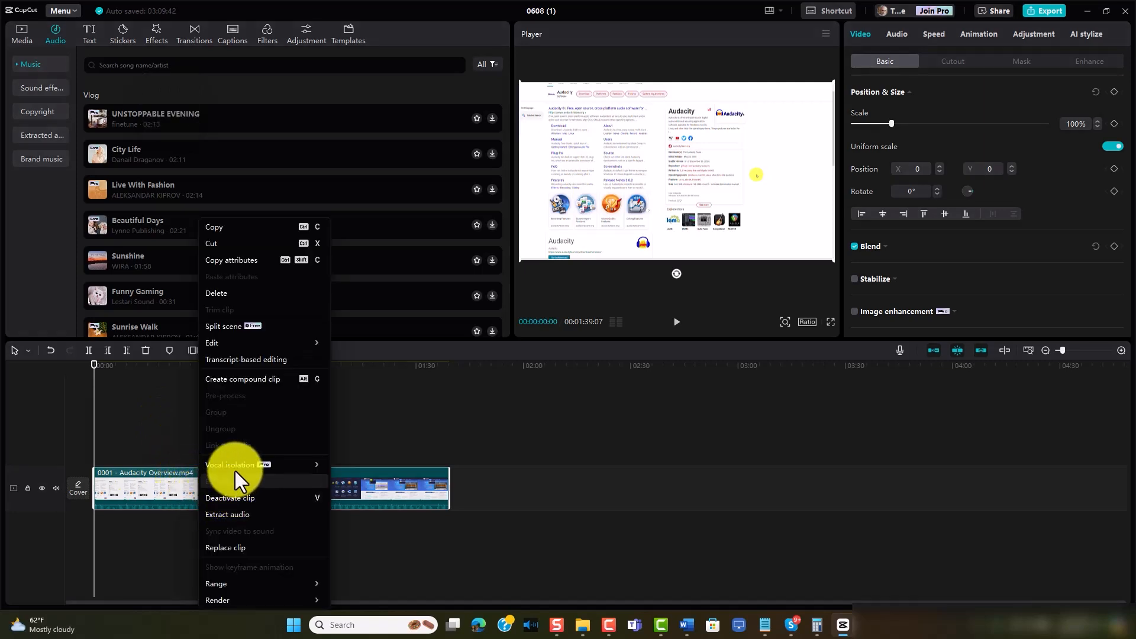
mouse_move(236, 471)
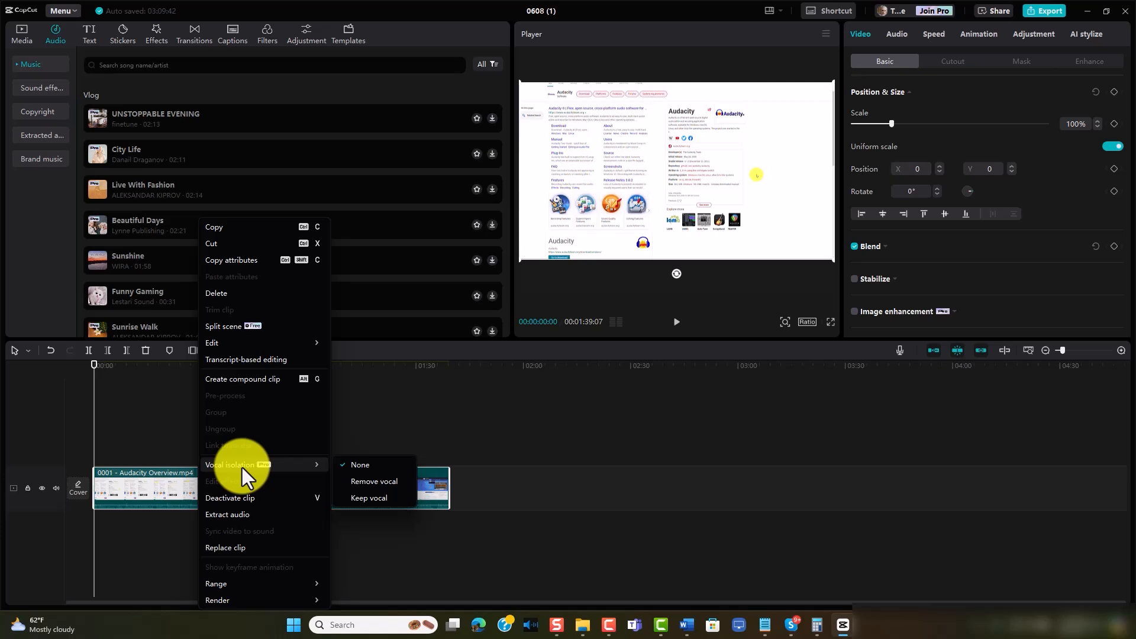
left_click(390, 431)
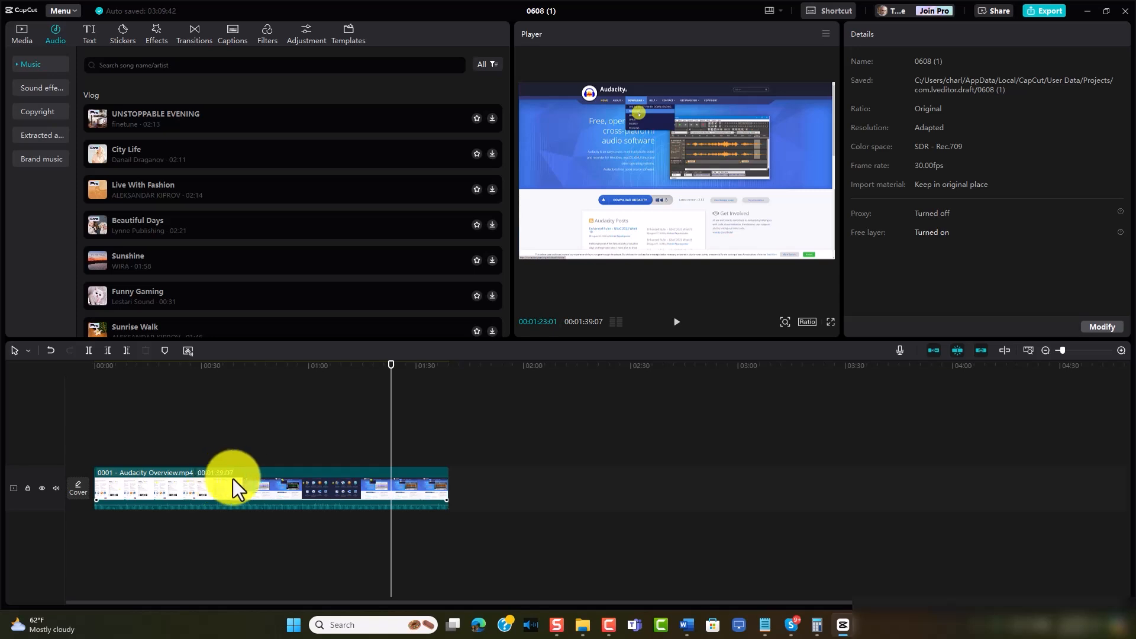
Step: Export only the project's audio in MP3 format, with video exporting turned off
left_click(275, 482)
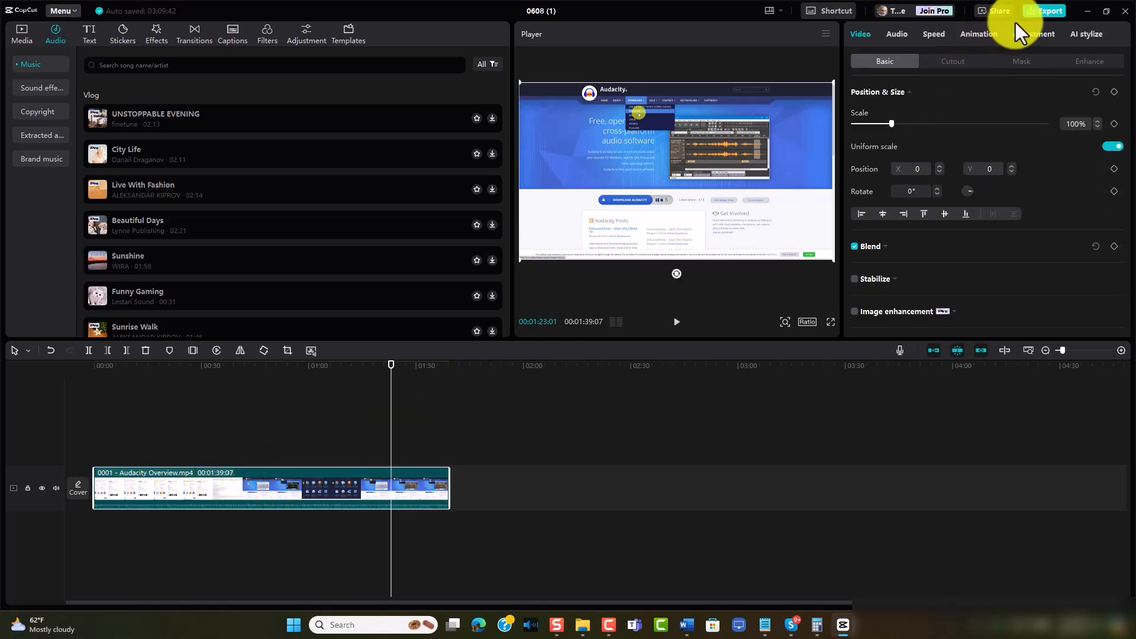
left_click(1034, 10)
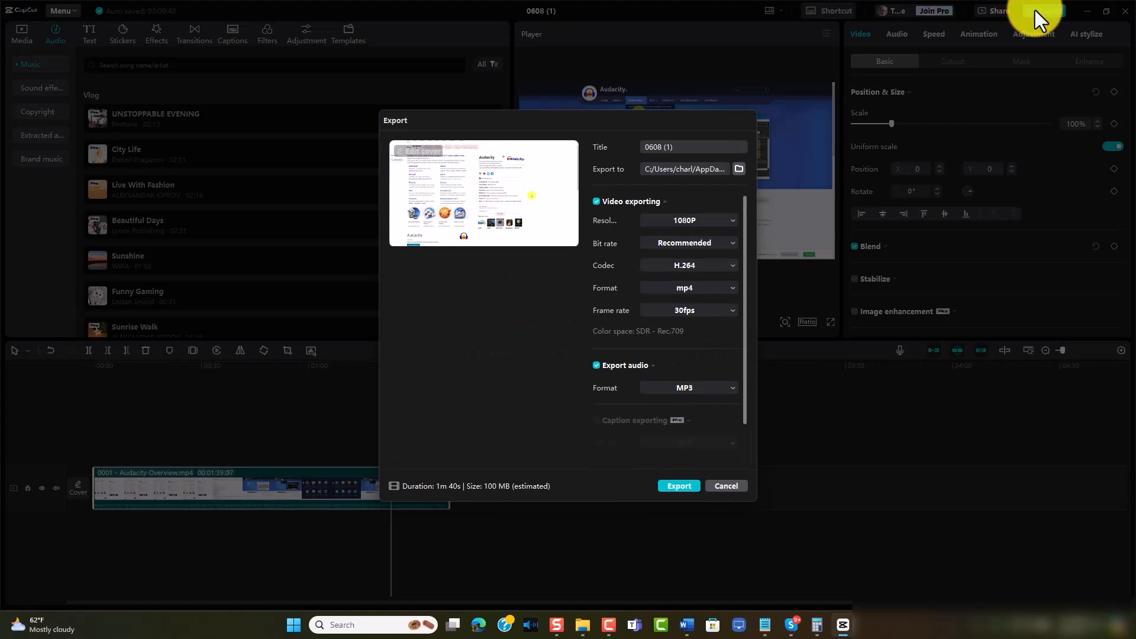
left_click(596, 203)
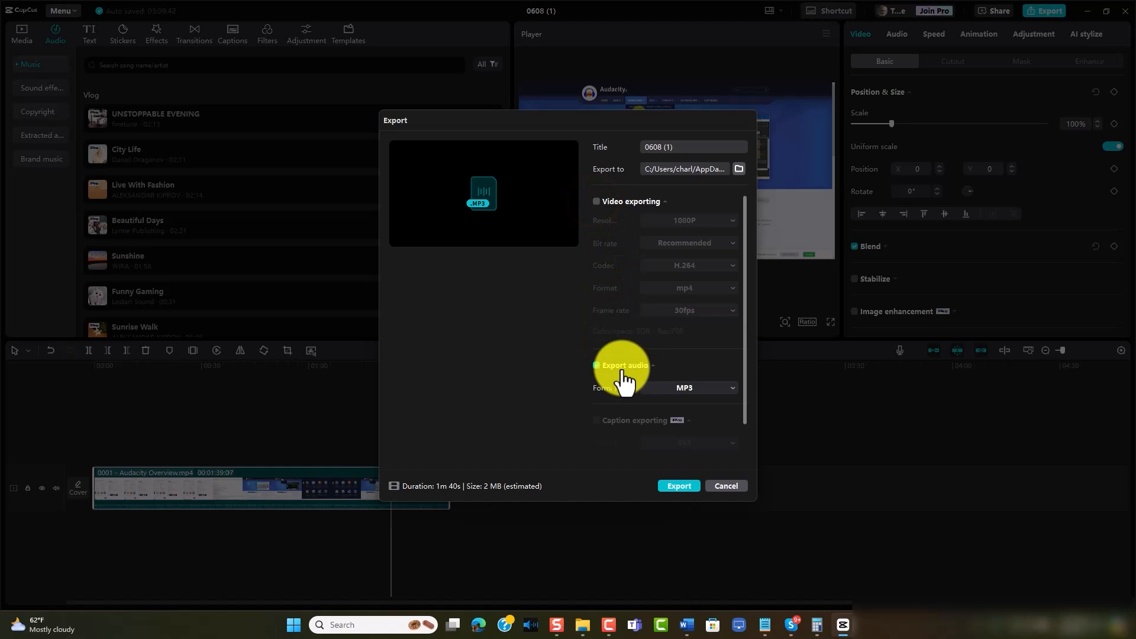
left_click(712, 392)
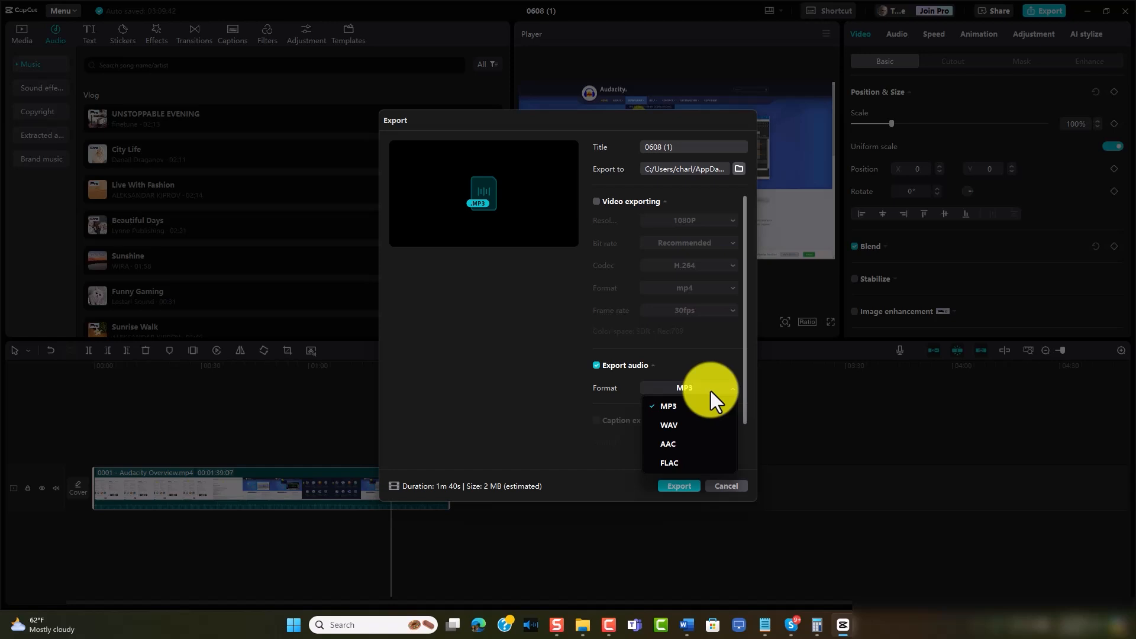
left_click(658, 408)
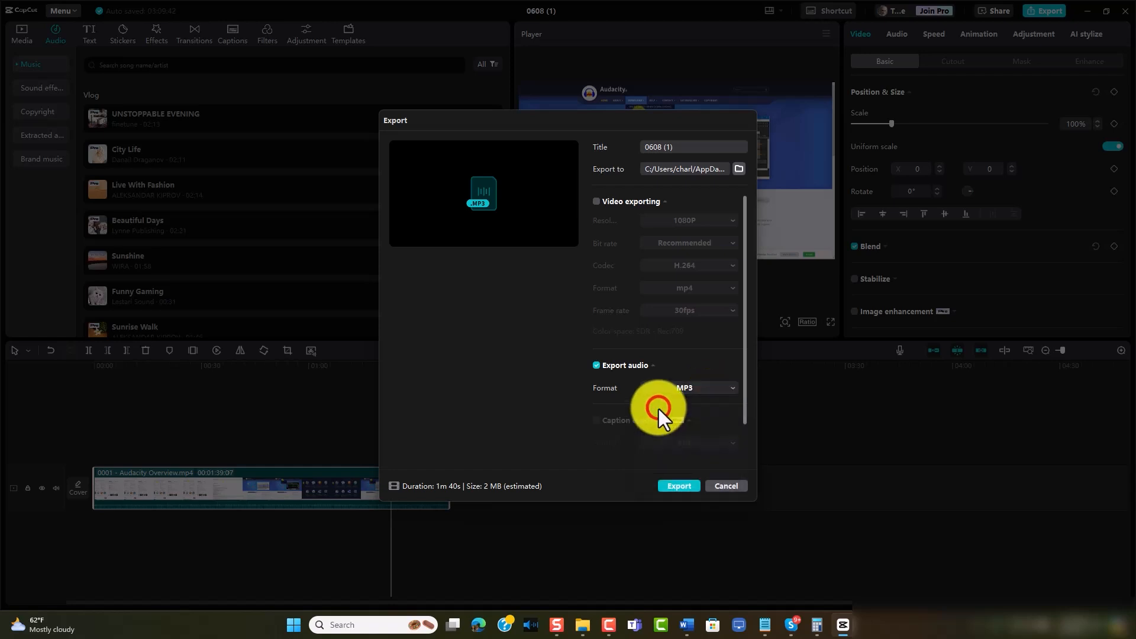
scroll(610, 402, "down", 1)
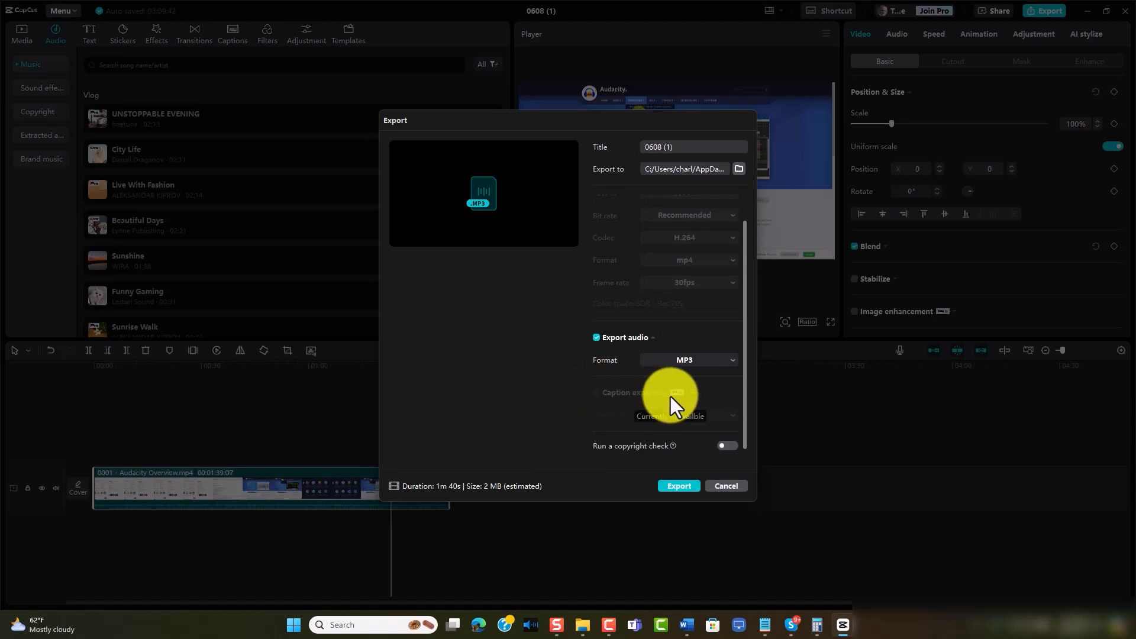
left_click(679, 486)
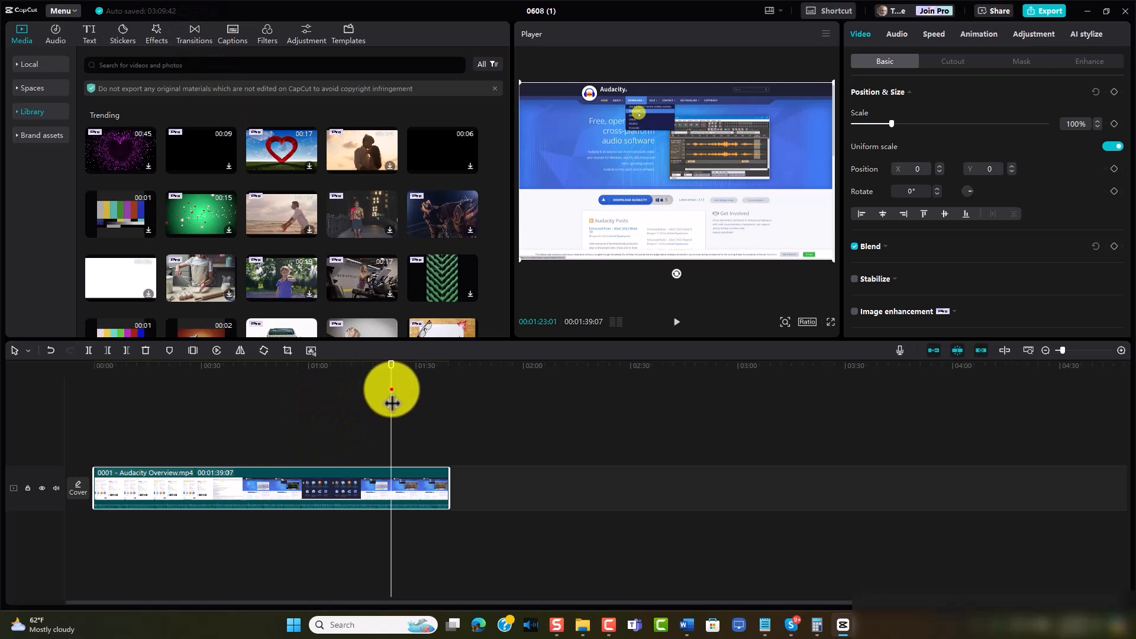
Step: Split the Audacity Overview clip at 00:00:49:14
left_click_drag(390, 393, 271, 435)
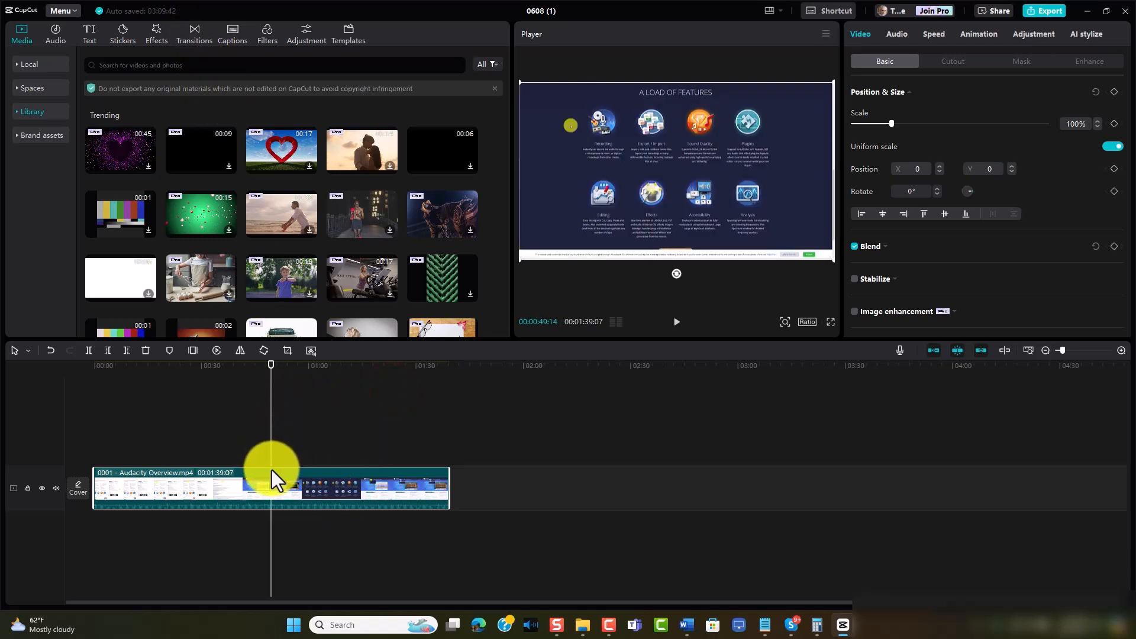
left_click(88, 350)
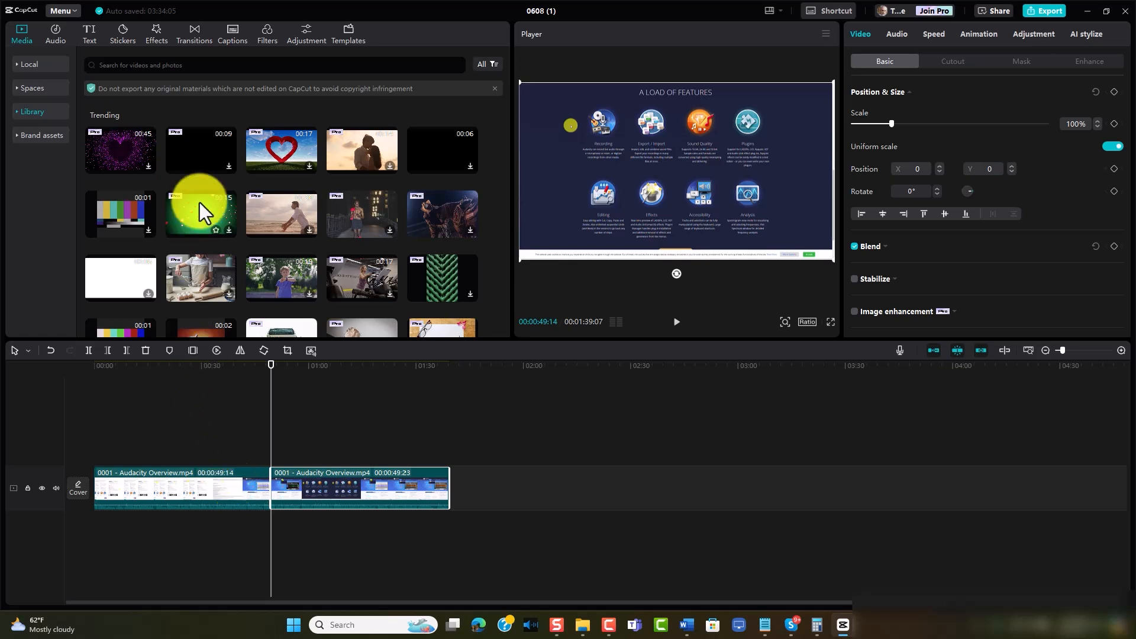
Step: Search the transitions for "flip page" and add the Flip transition at the cut between the two clips
left_click(195, 36)
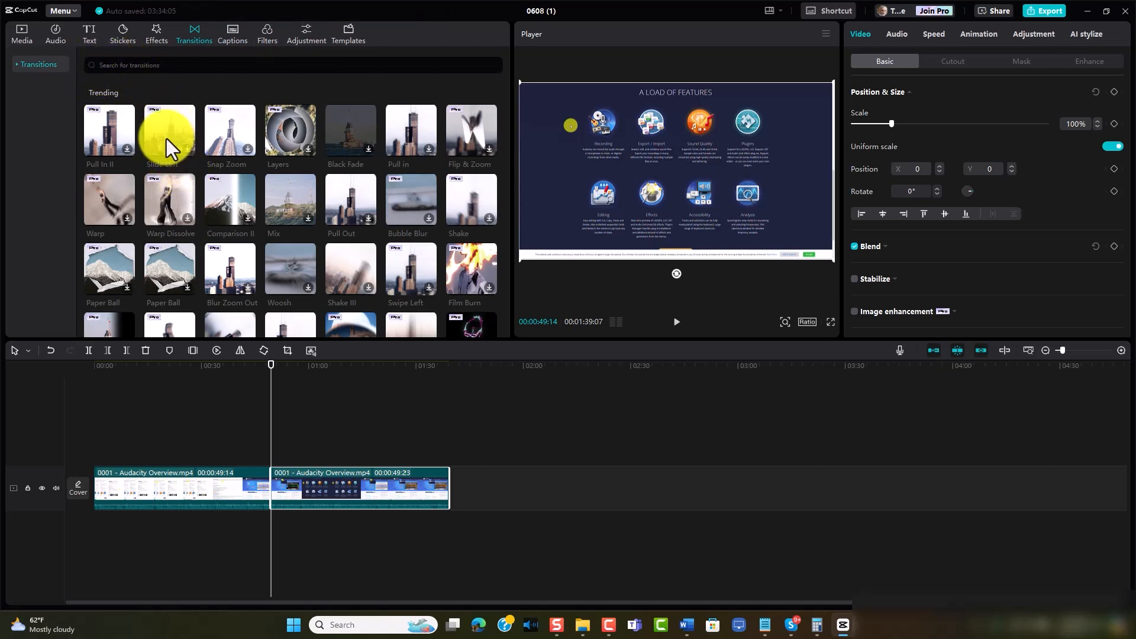
scroll(166, 139, "down", 3)
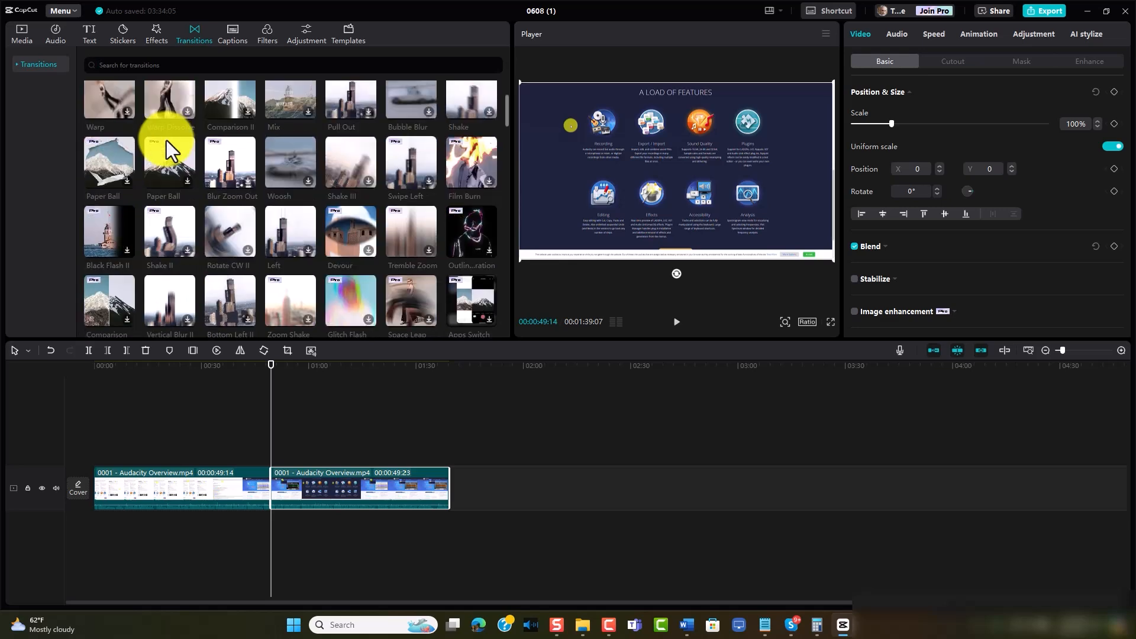
scroll(167, 142, "up", 3)
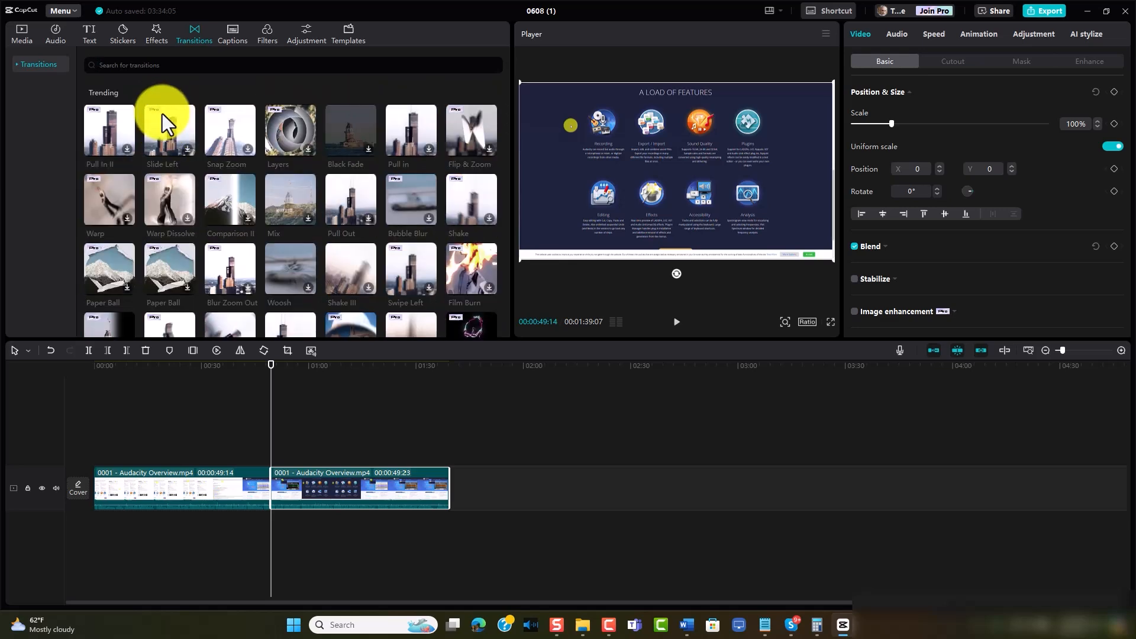
type("flip page")
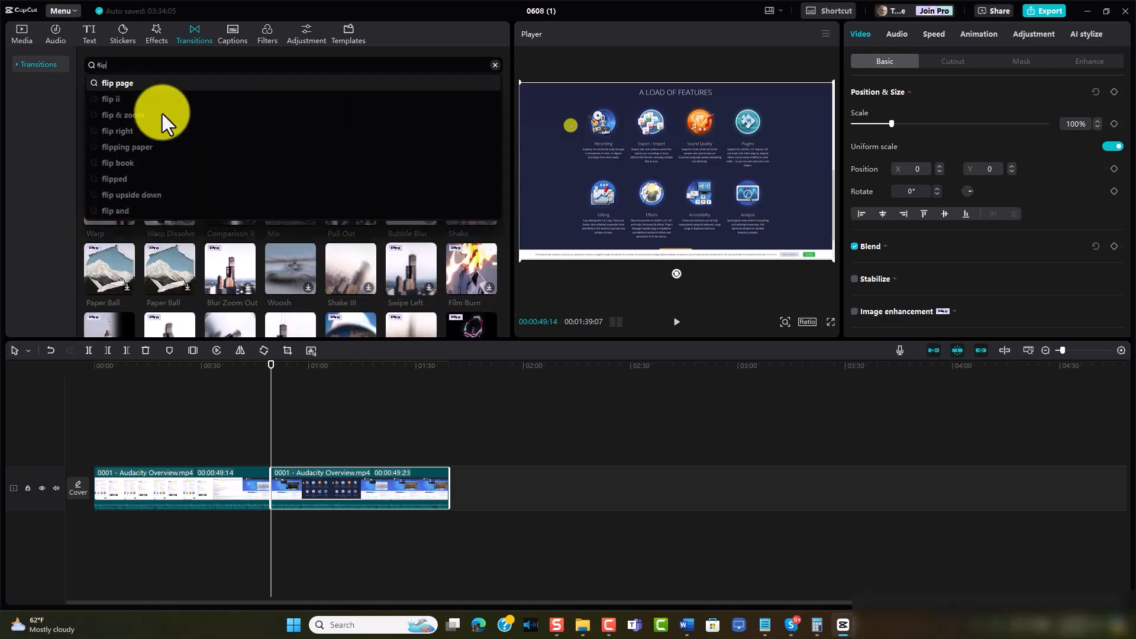
left_click(137, 88)
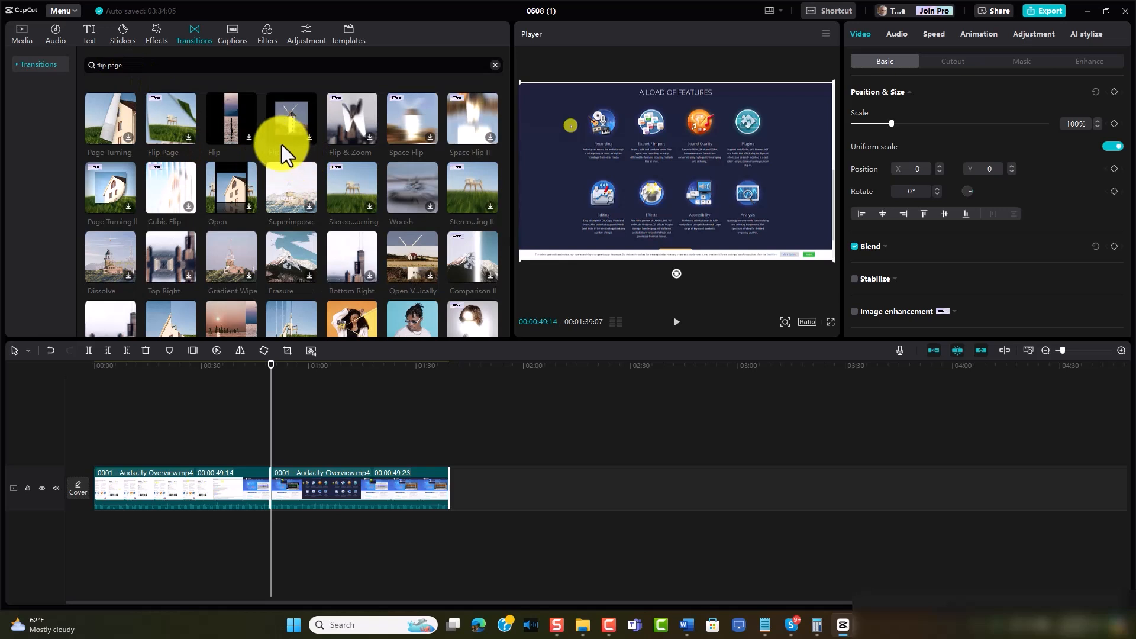
left_click_drag(232, 119, 269, 381)
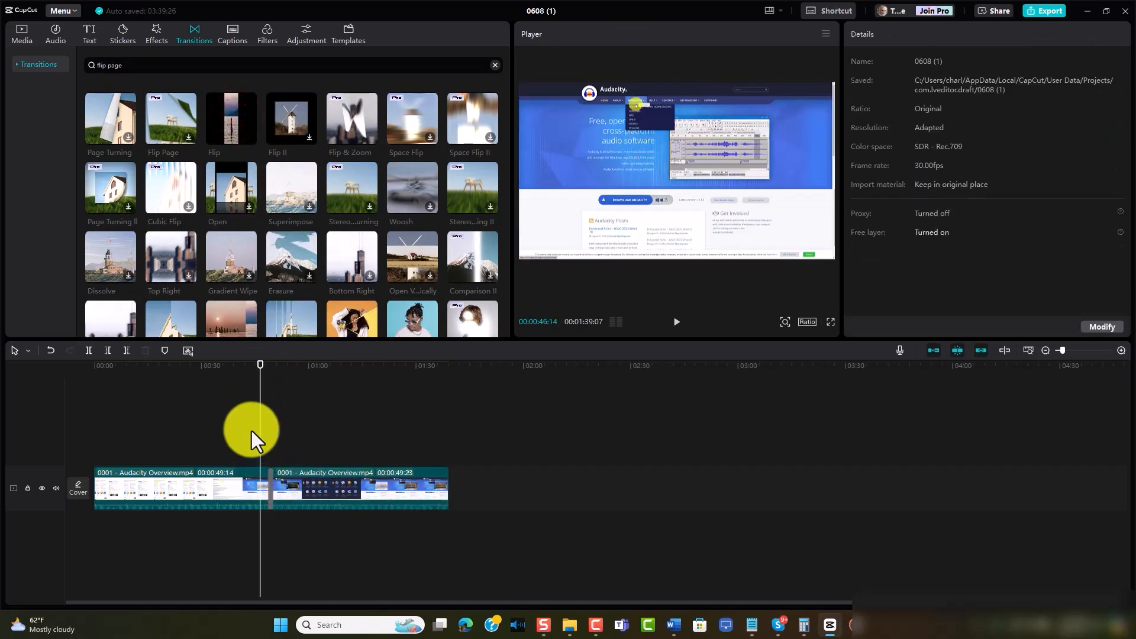
Step: Play back the cut between the clips and set the Flip transition's duration to 1.1 s
left_click(677, 323)
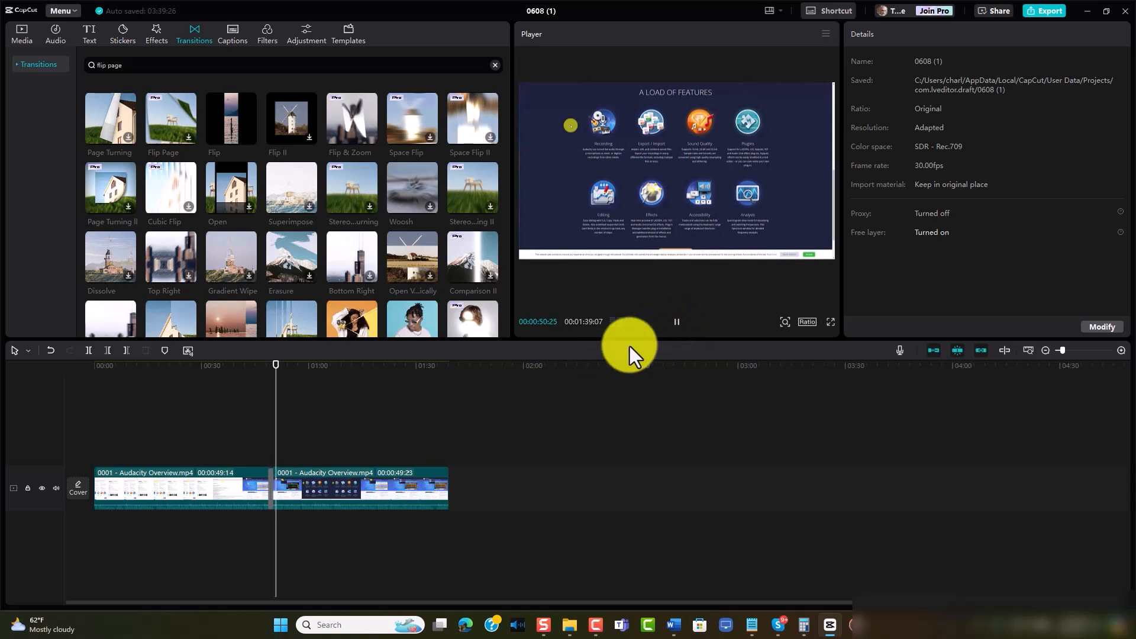
left_click(676, 322)
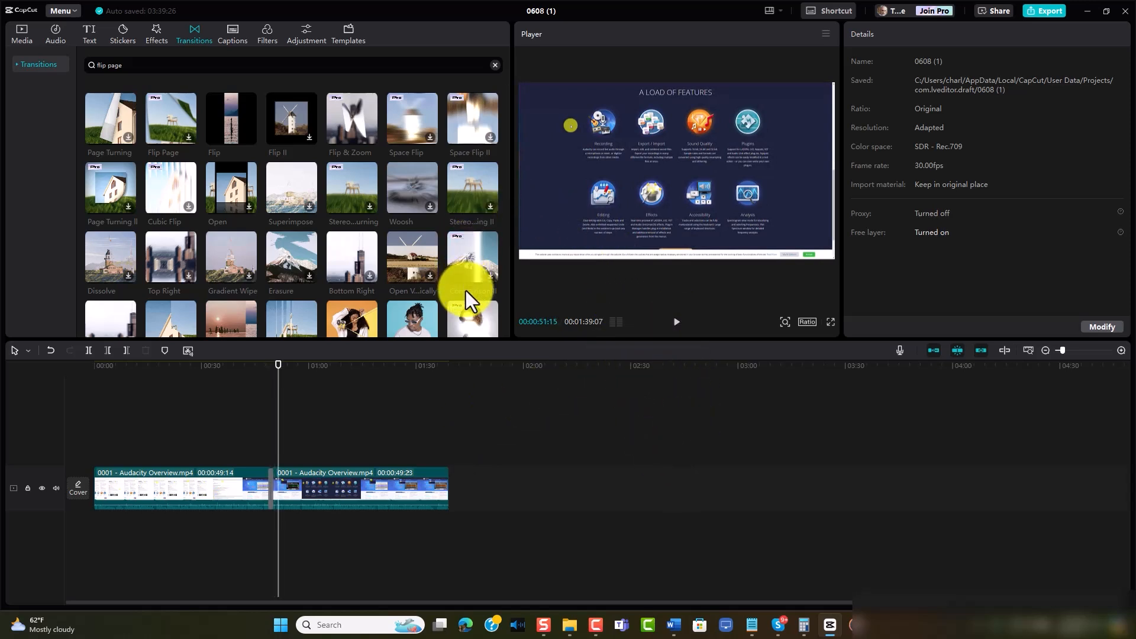
key("ctrl+z")
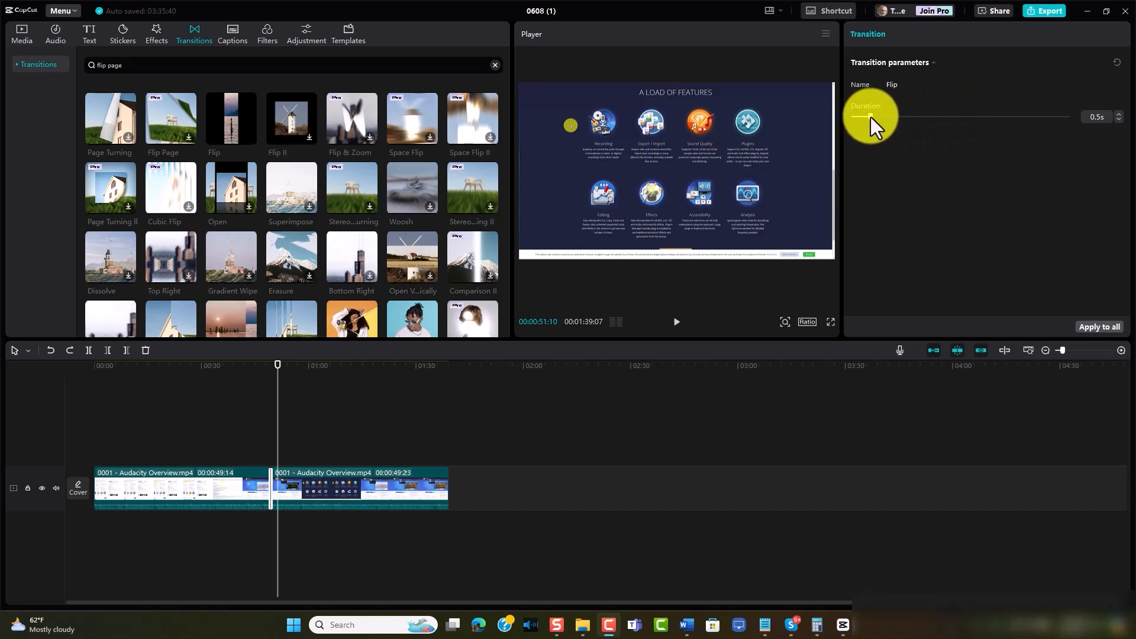
left_click_drag(872, 118, 896, 121)
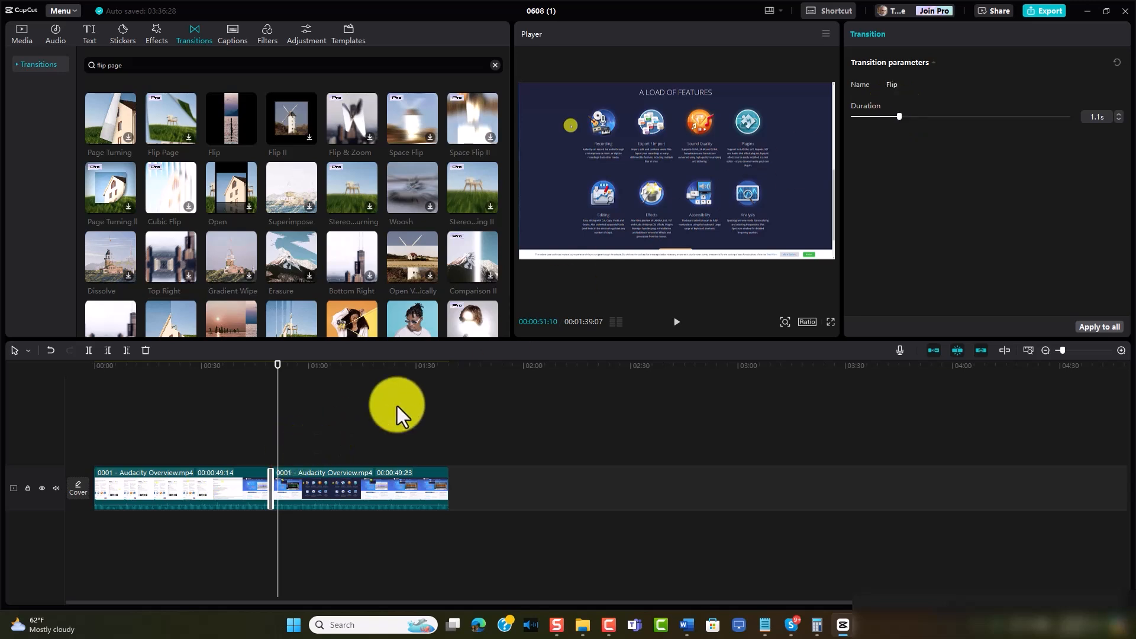
Step: Turn on video exporting and export the edited project as a 1080P mp4 video
left_click(1030, 12)
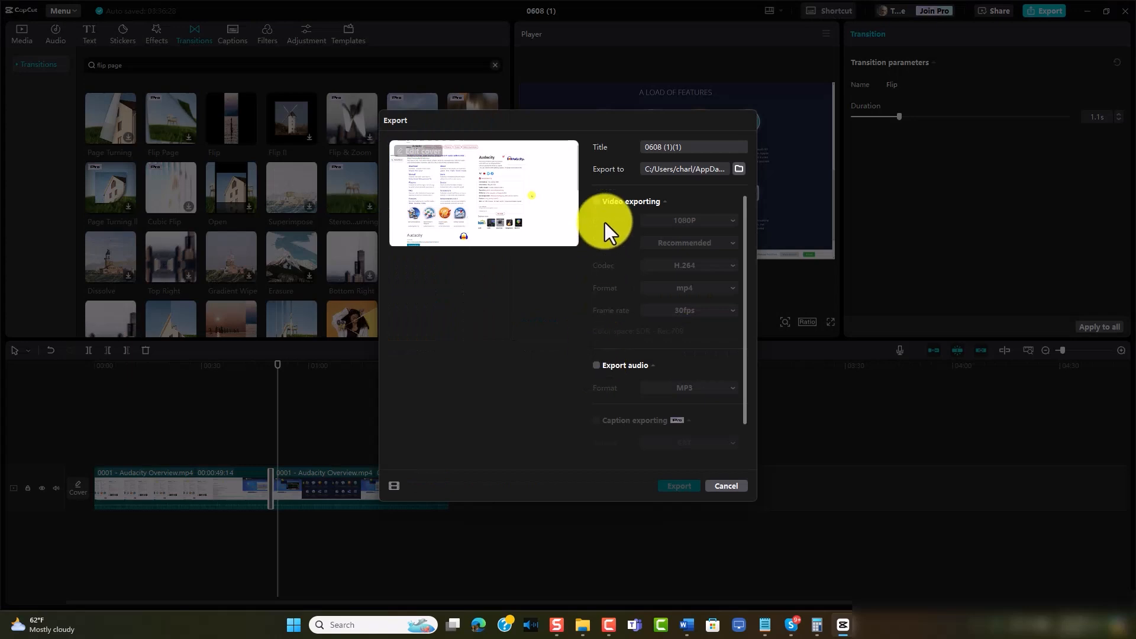
left_click(597, 200)
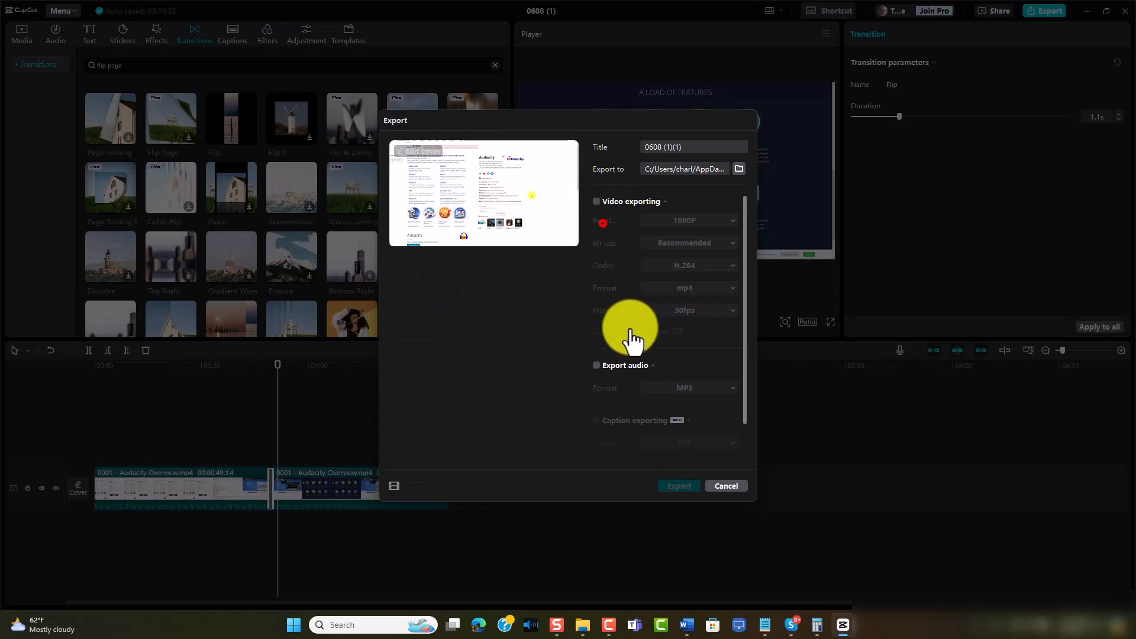
left_click(675, 486)
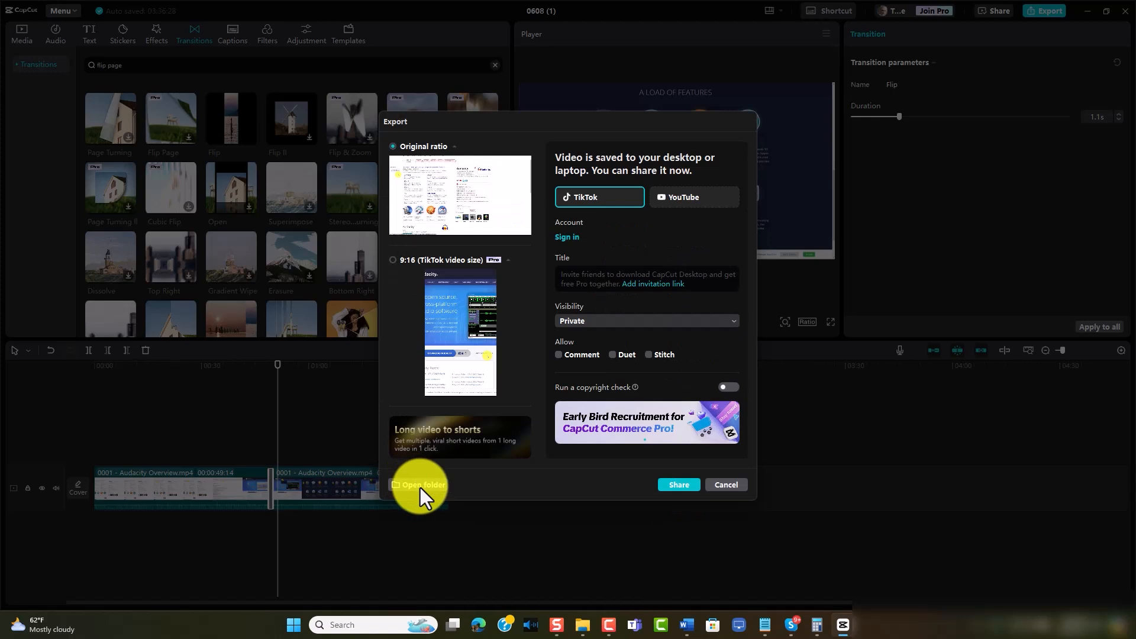
Step: Open the folder containing the exported video
left_click(420, 485)
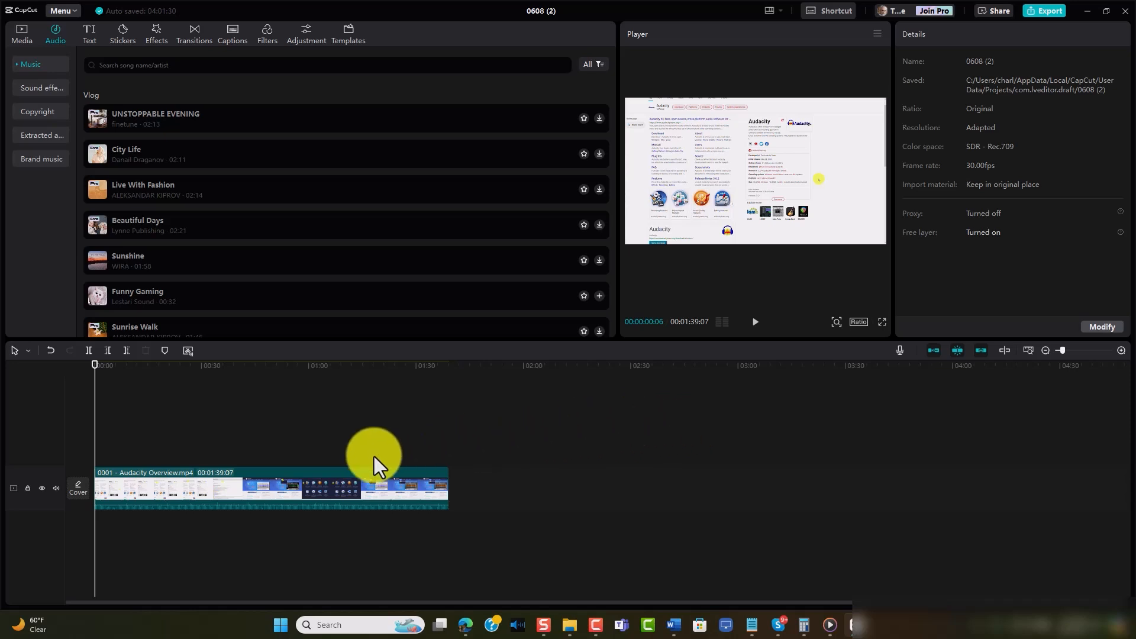
Step: Extract the audio from the Audacity Overview video clip in the timeline
right_click(243, 485)
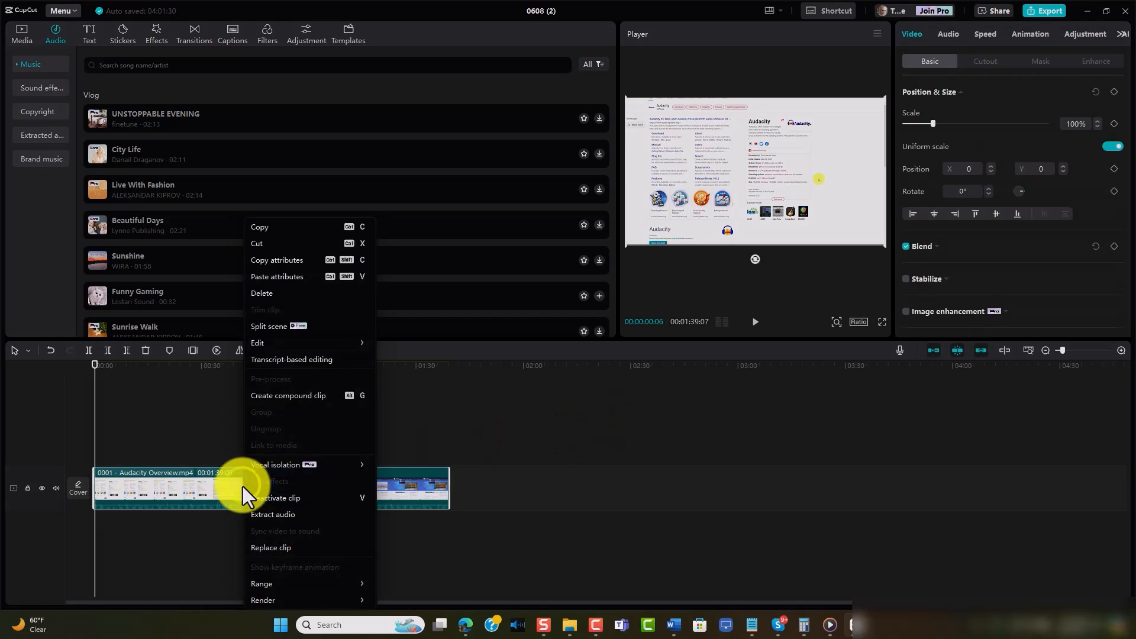
left_click(268, 516)
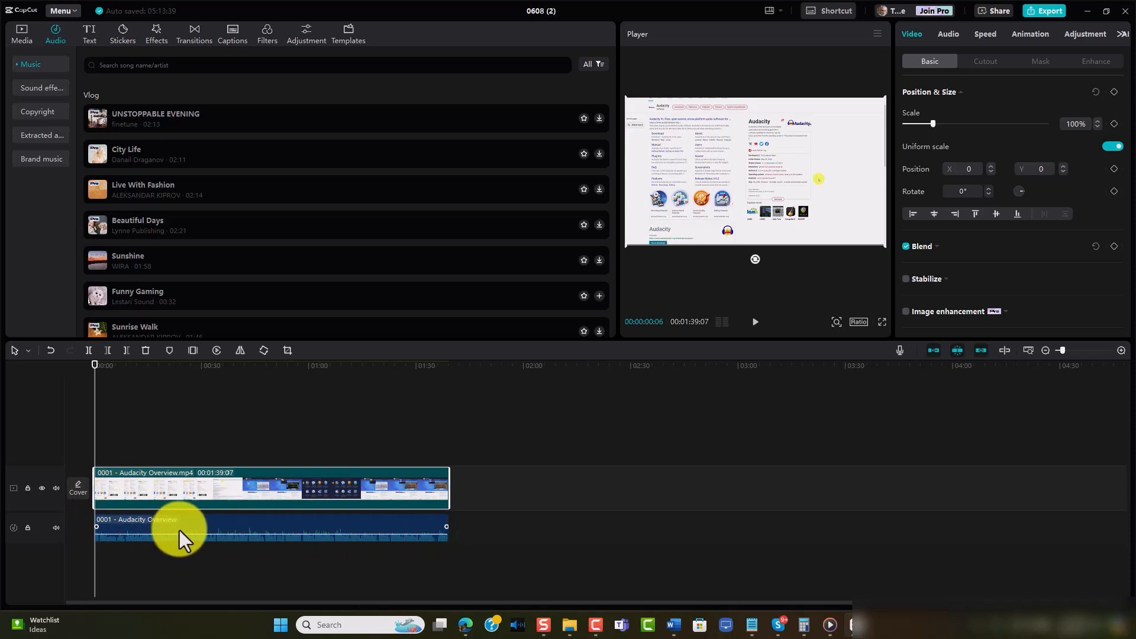
Step: Apply the Energetic voice filter to the extracted audio clip and play a few seconds to hear it
left_click(218, 524)
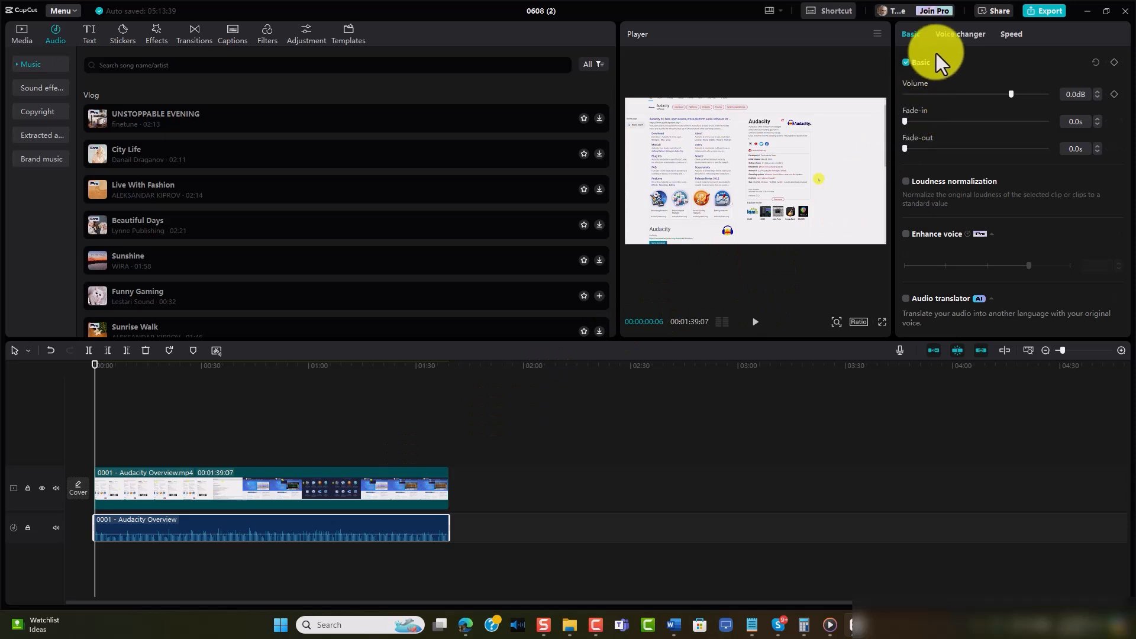
left_click(946, 37)
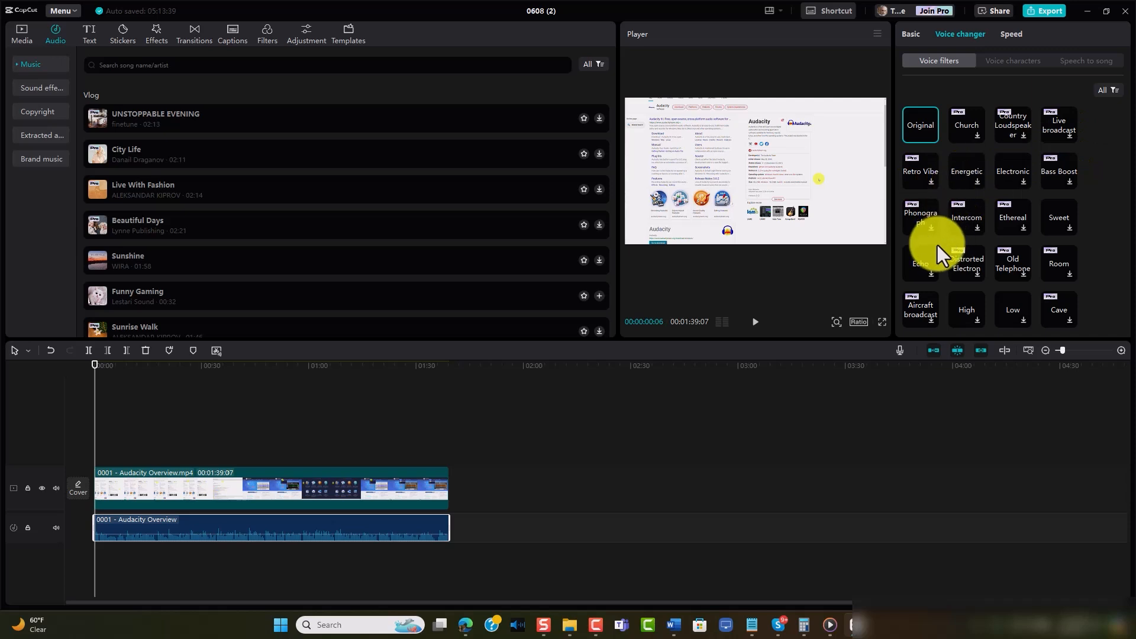
left_click(967, 172)
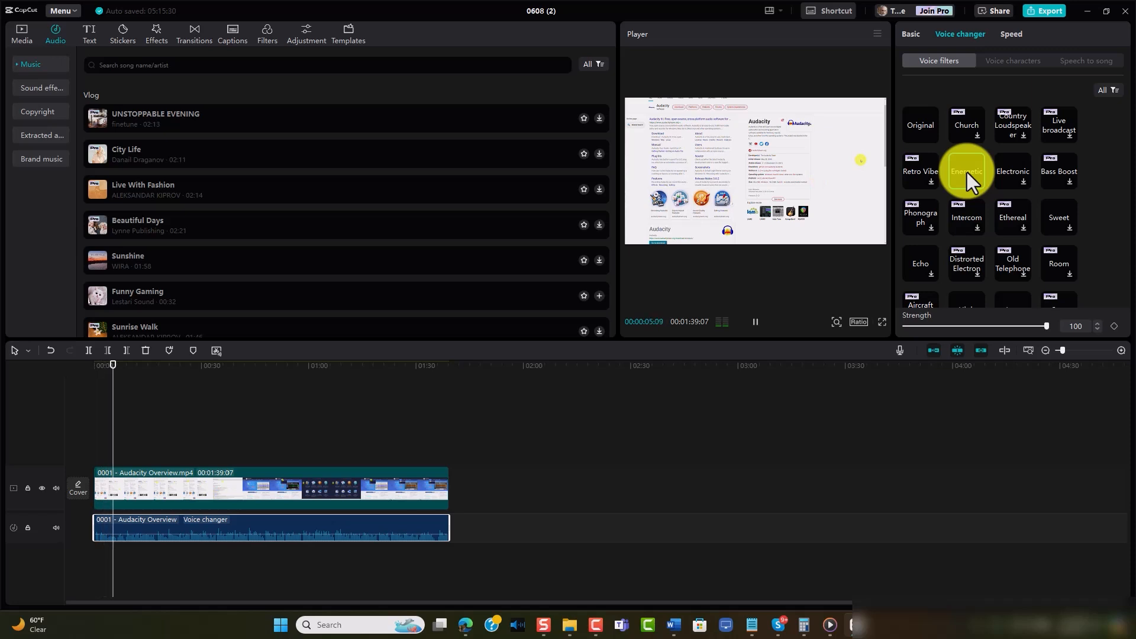
key("space")
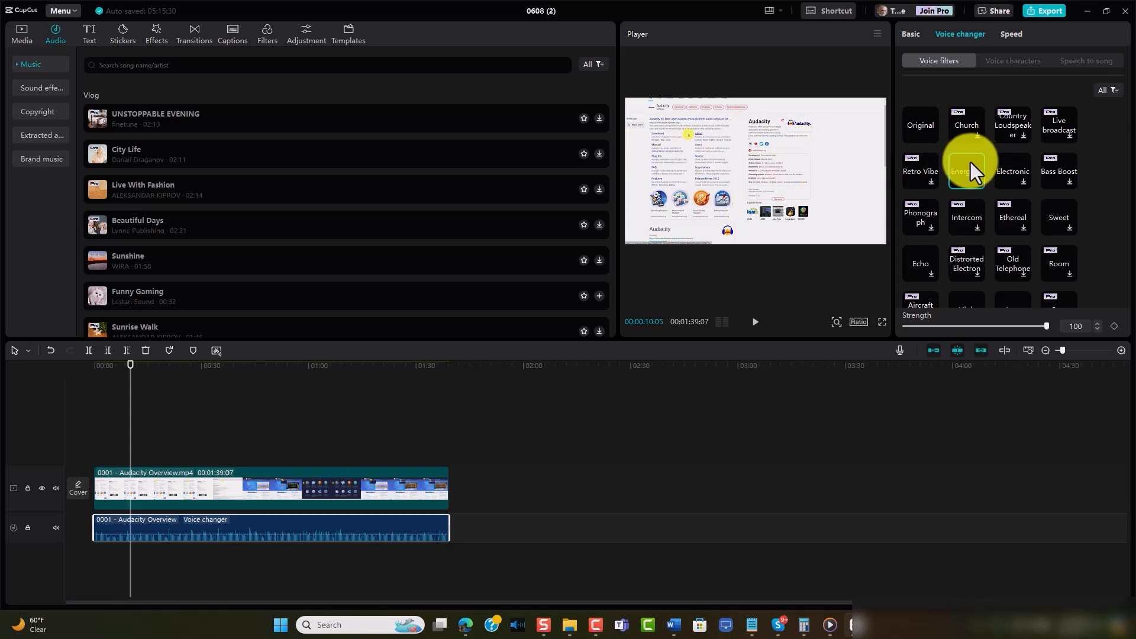
Step: Audition the Lo-Fi, Mic Hog, Deep, Big House and Synth voice filters on the extracted audio clip
scroll(969, 162, "down", 6)
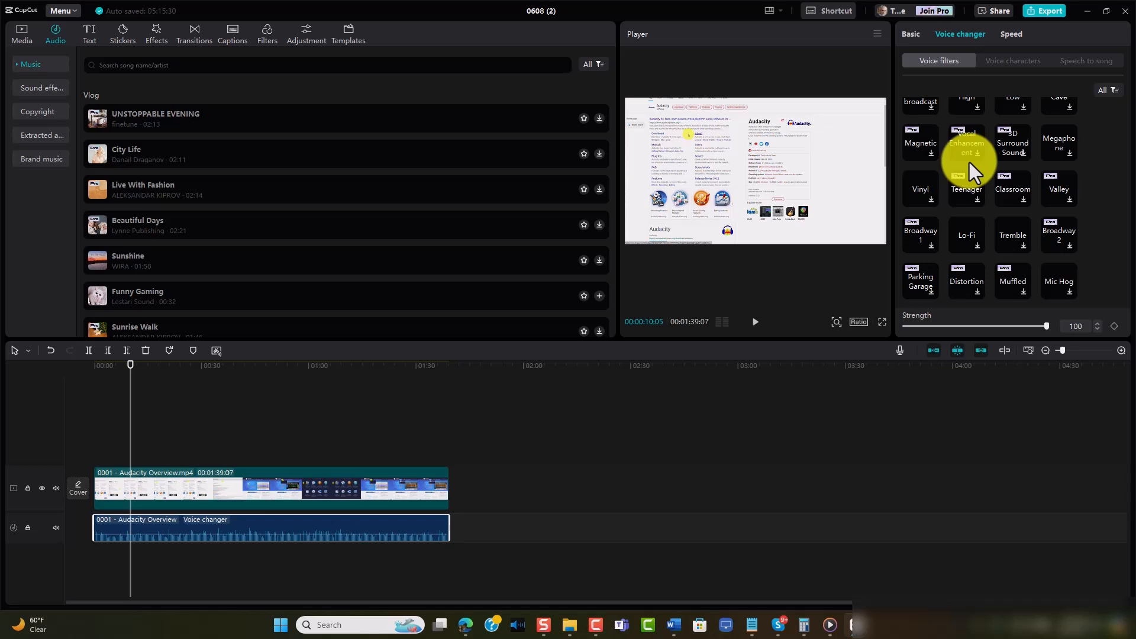
left_click(970, 245)
scroll(974, 241, "down", 2)
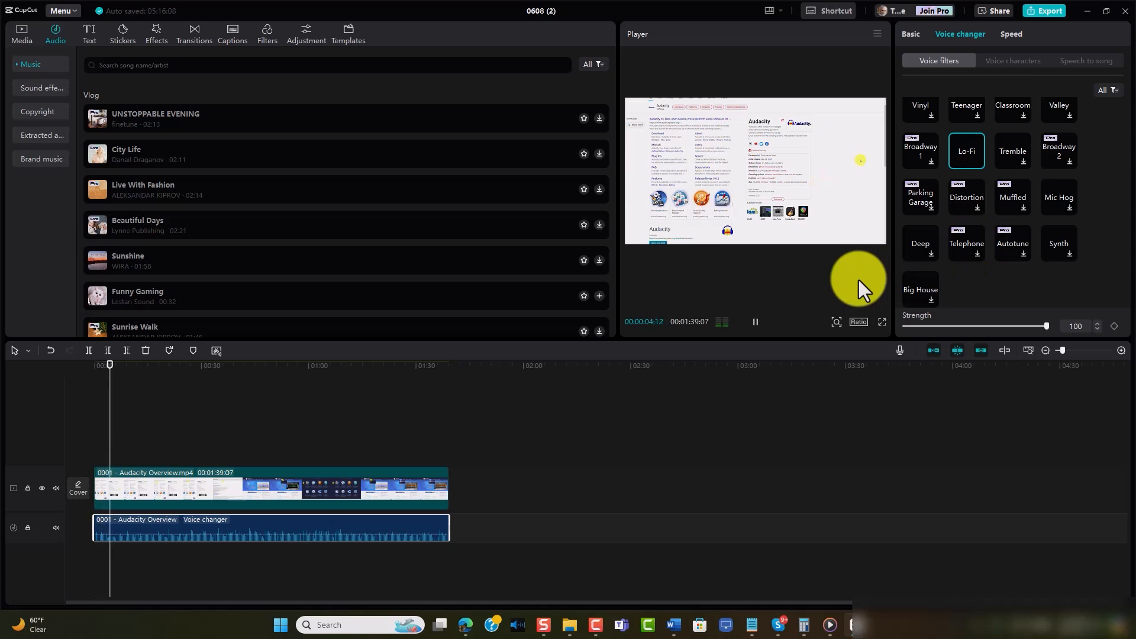
left_click(1053, 200)
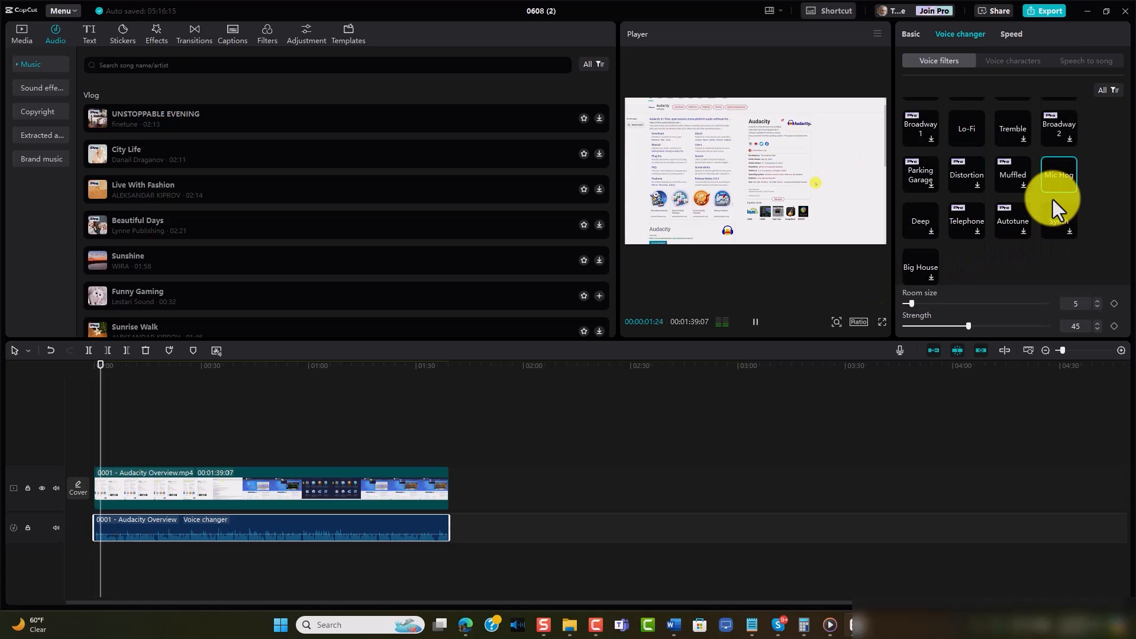
left_click(922, 222)
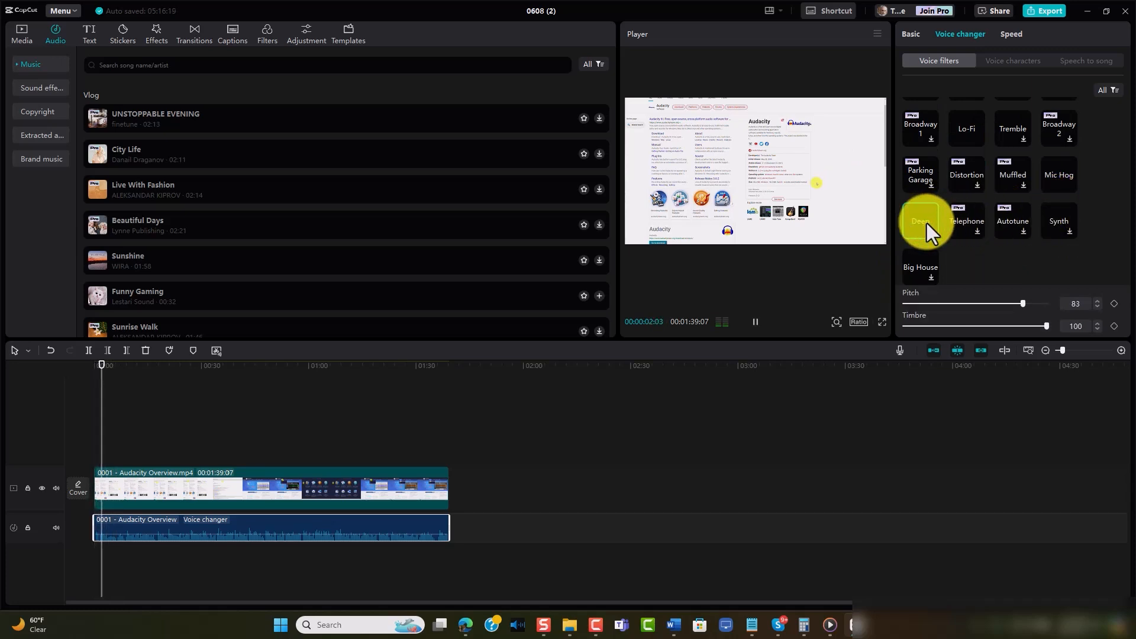
left_click(922, 271)
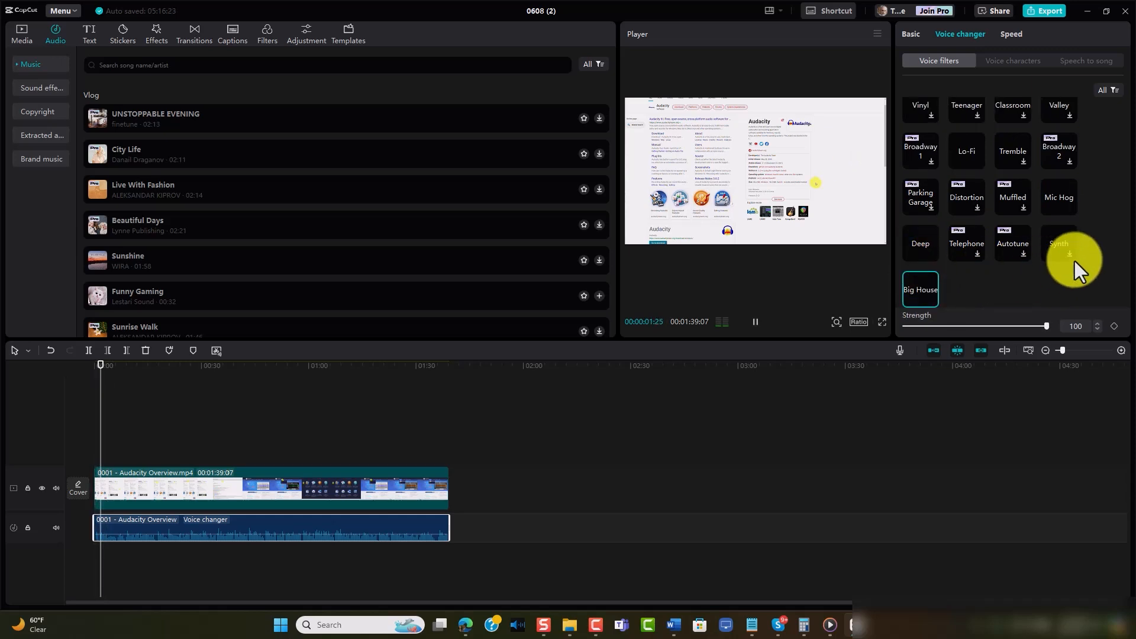
left_click(1058, 244)
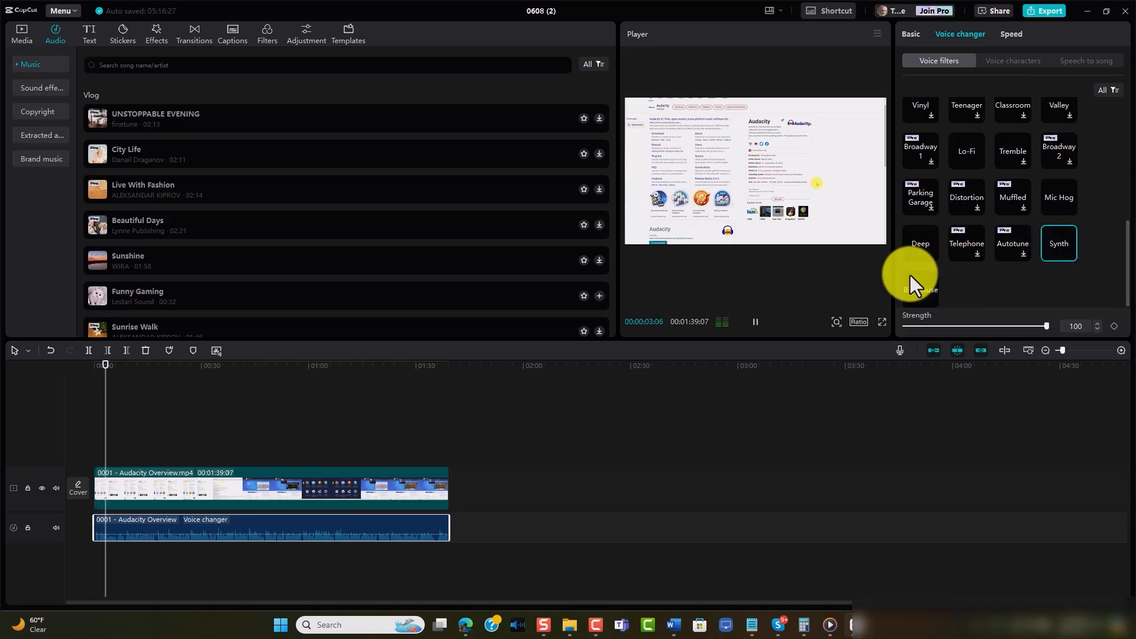
left_click(757, 321)
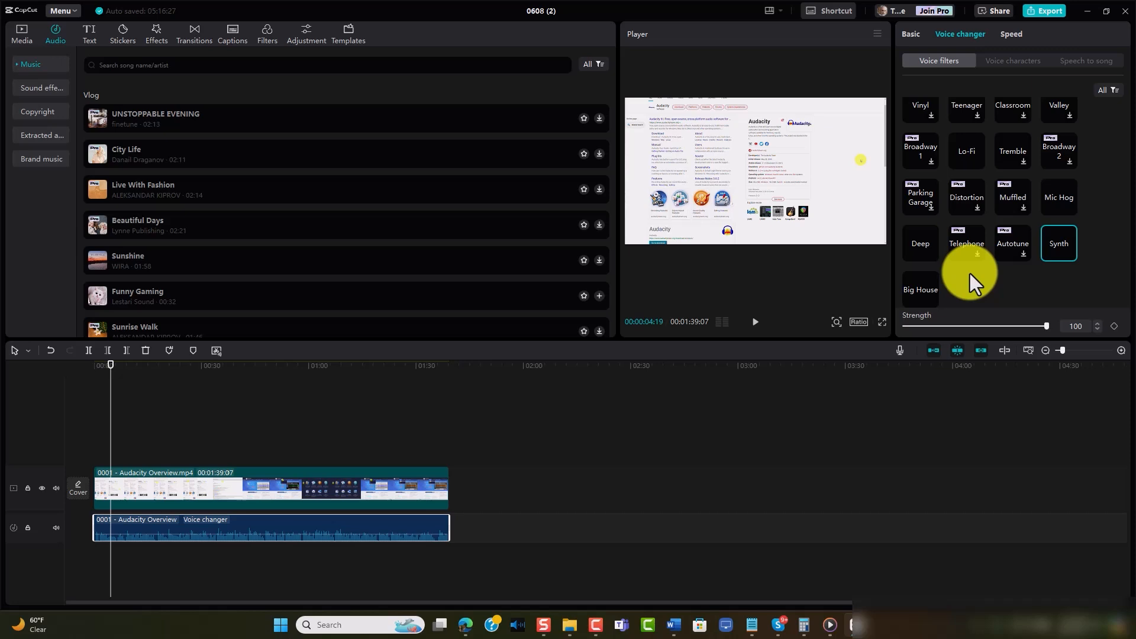
scroll(965, 268, "up", 3)
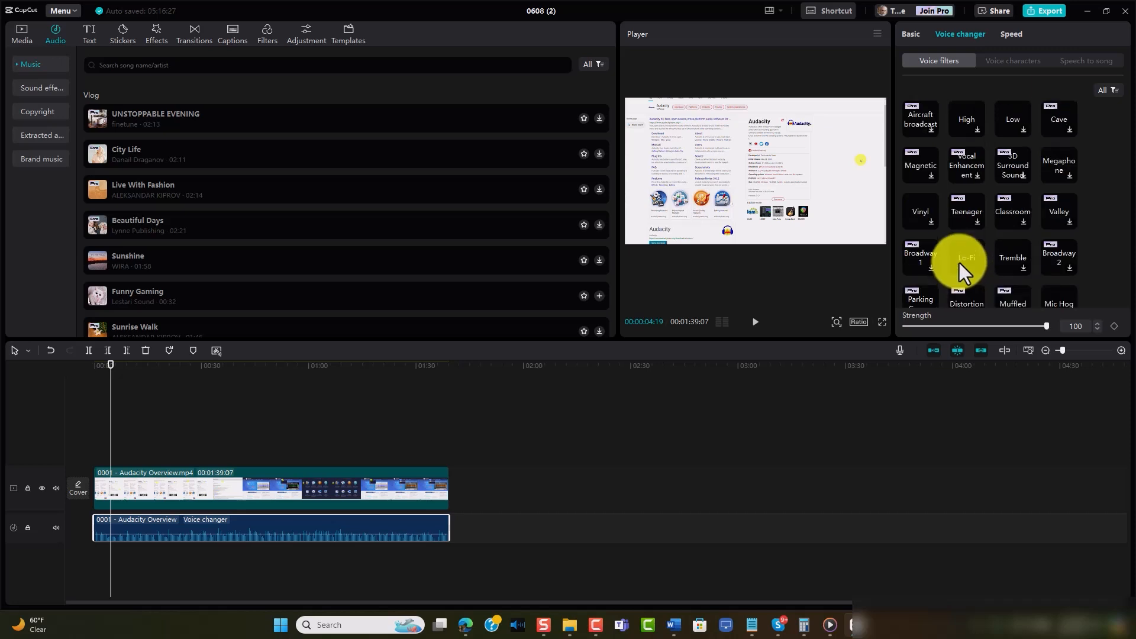
scroll(960, 262, "up", 3)
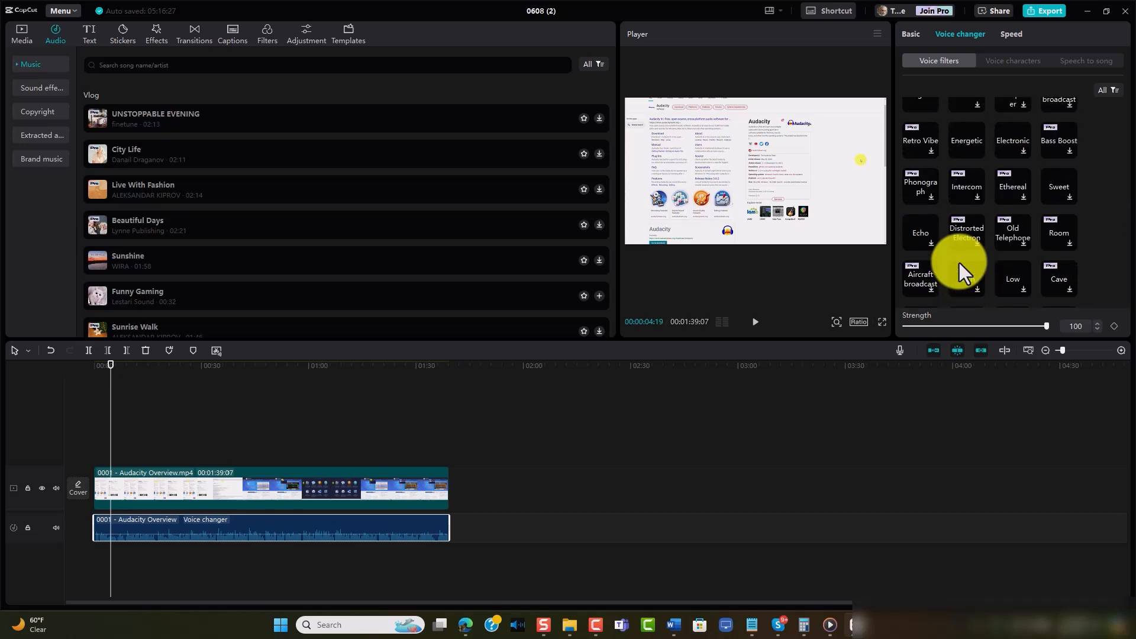
scroll(959, 263, "up", 1)
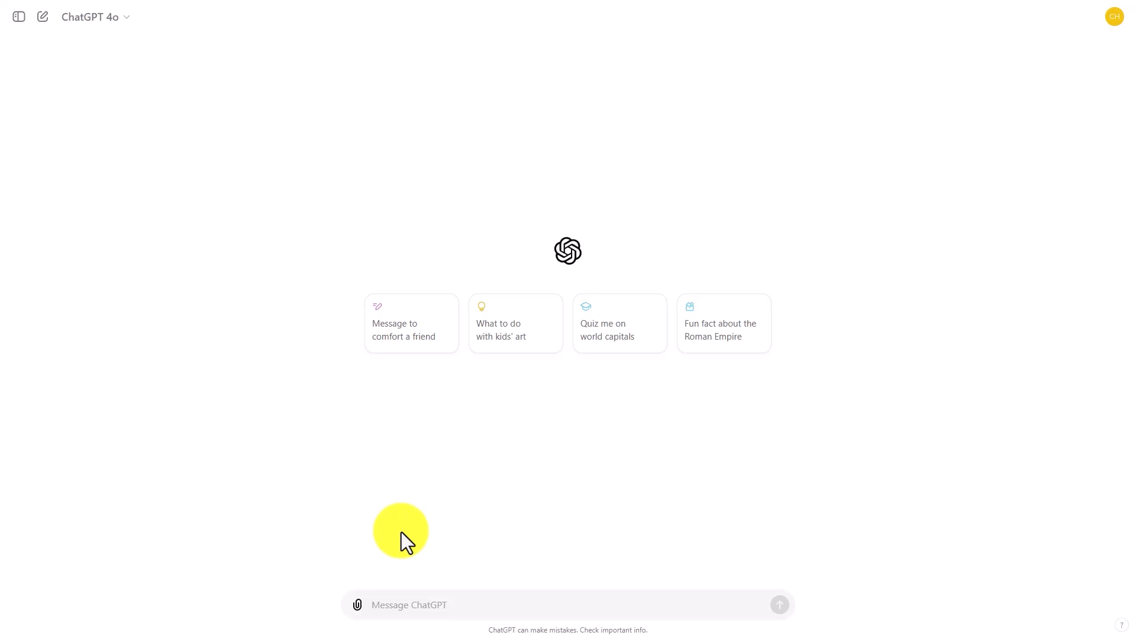
Step: Switch to ChatGPT and attach 0001 - Audacity Overview.mp3 from the computer
left_click(358, 605)
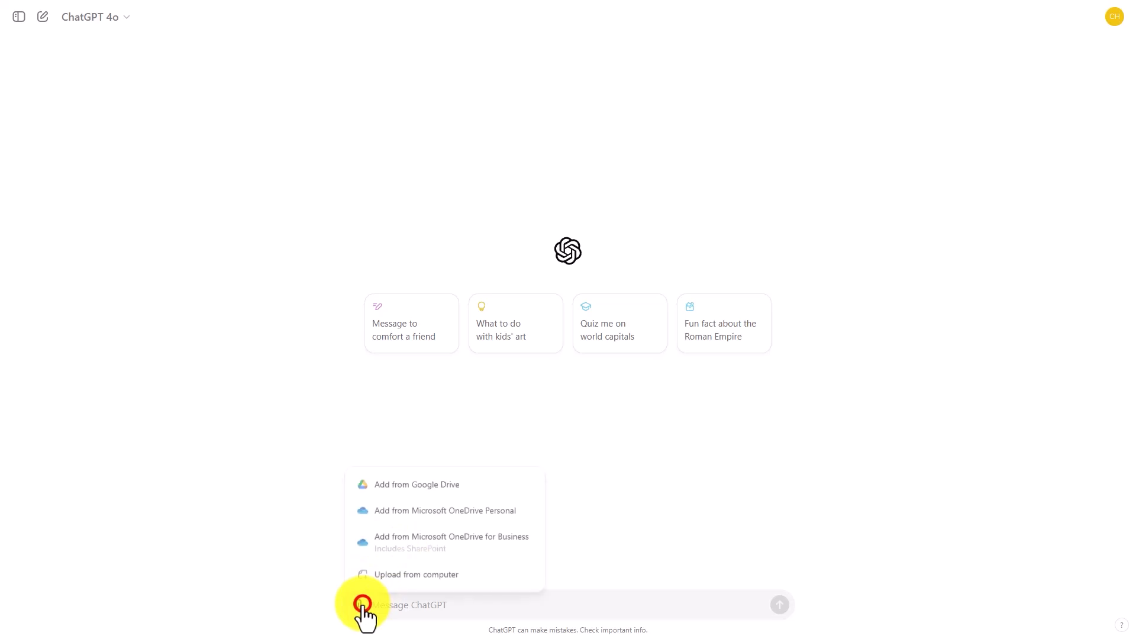
left_click(388, 583)
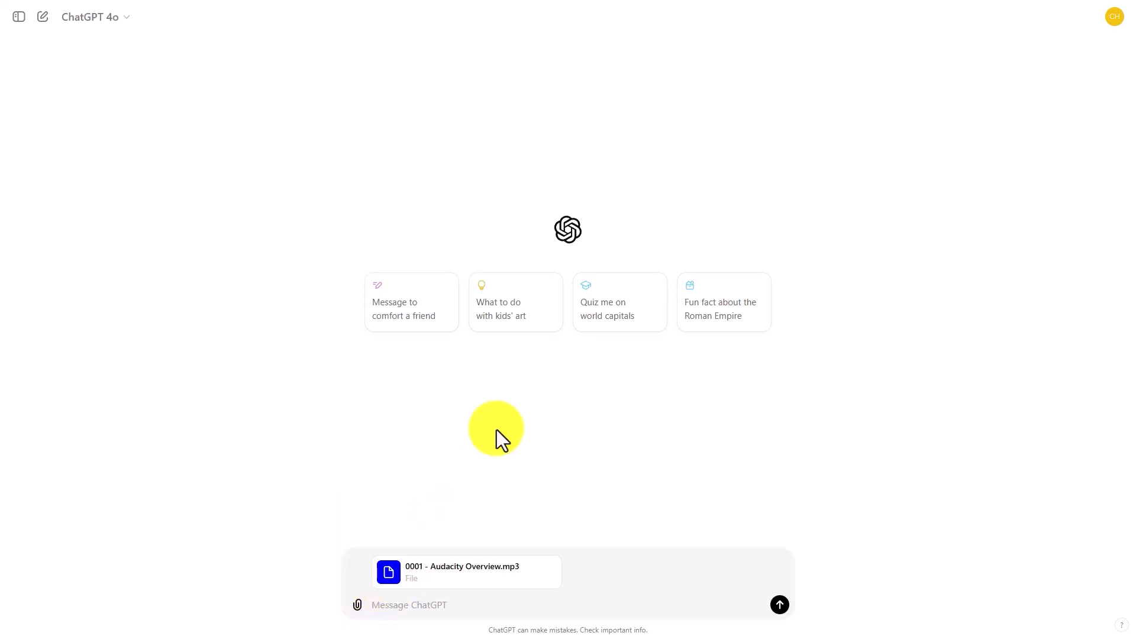
Step: Browse OneDrive to the AUDT - Machine Transcriptions folder of 0003 - Edit Your Audio With Audacity - 9-3-22 and select 0001---Audacity-Overview.txt
left_click(357, 605)
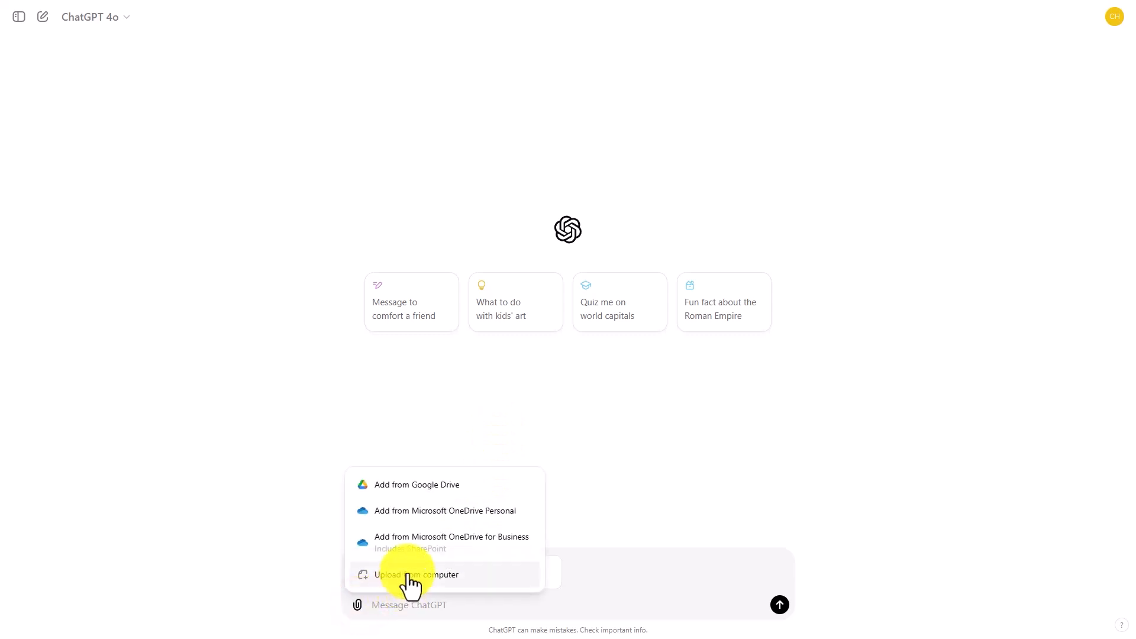
left_click(436, 539)
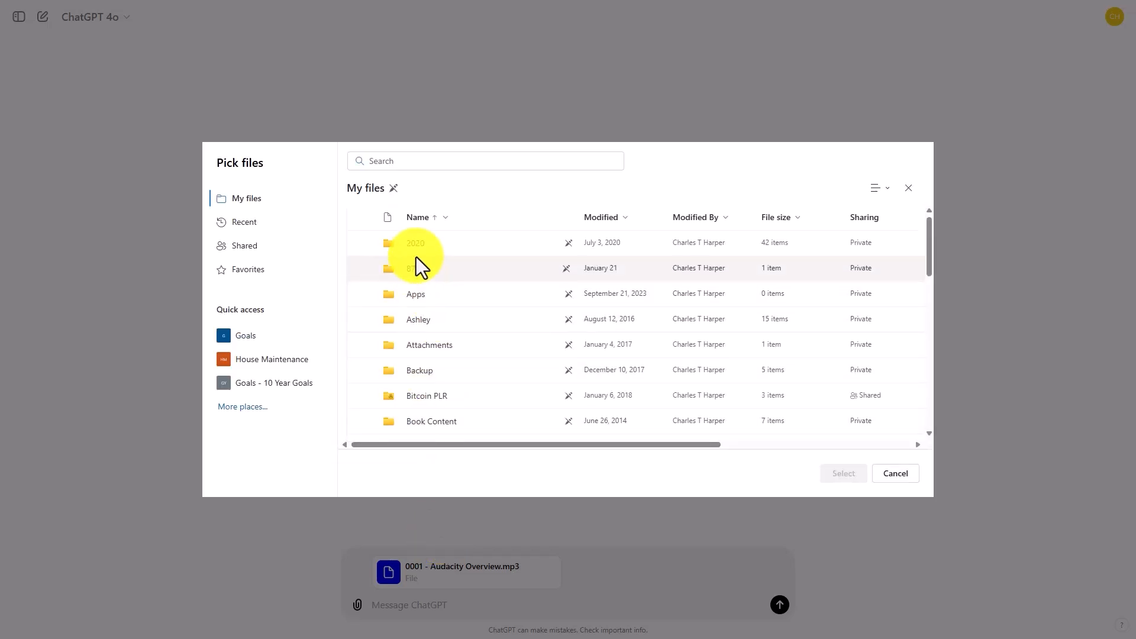
left_click(412, 243)
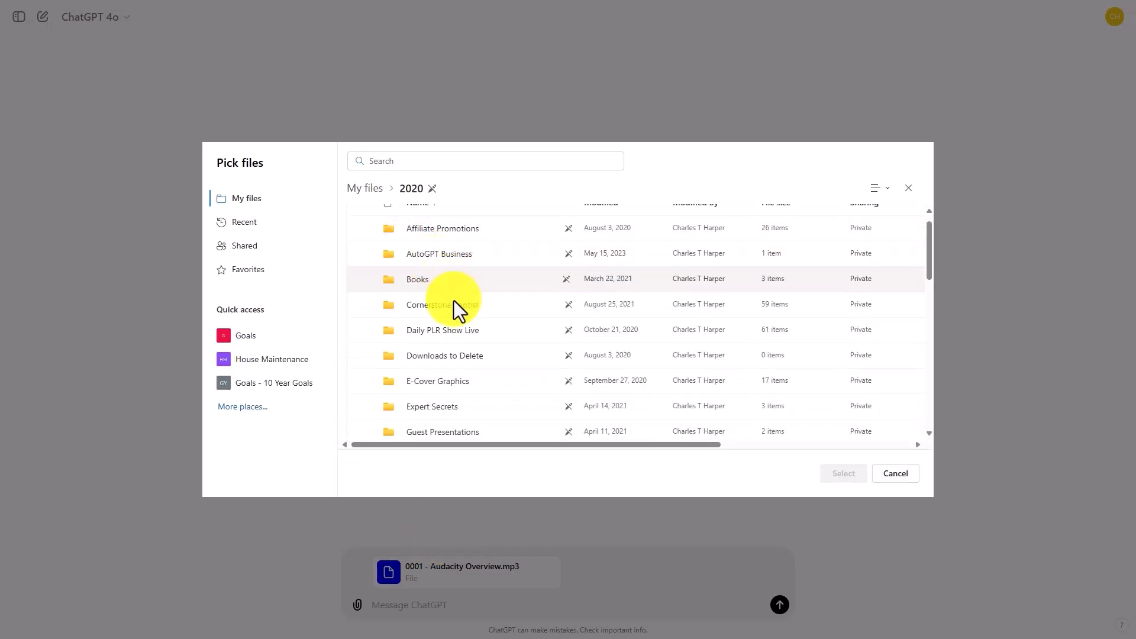
left_click(454, 301)
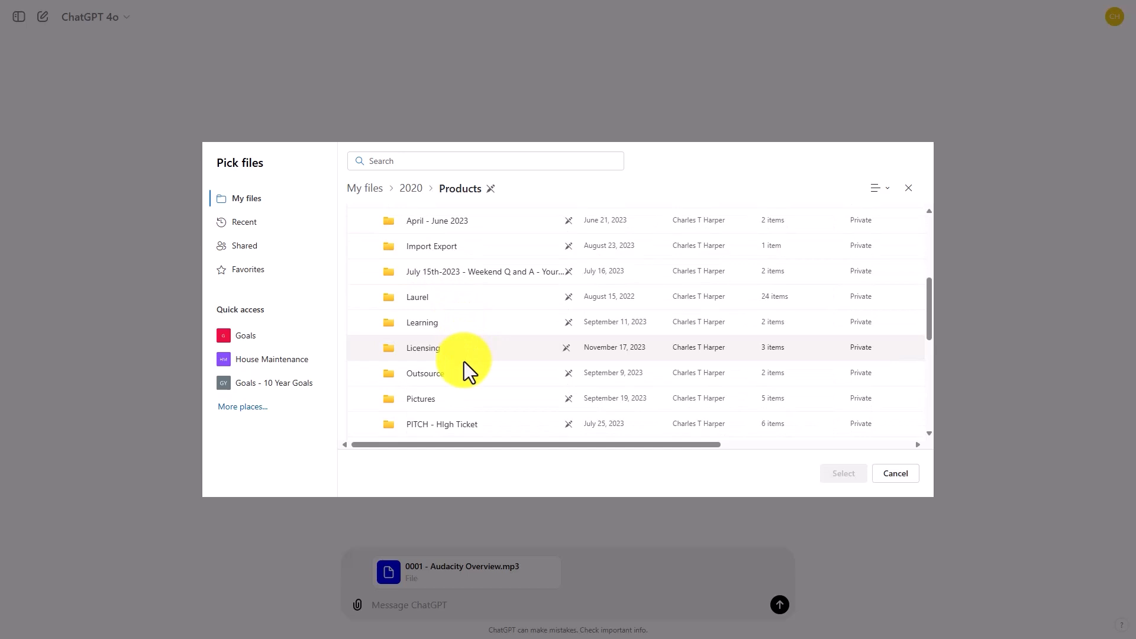
scroll(464, 362, "down", 3)
scroll(464, 363, "up", 4)
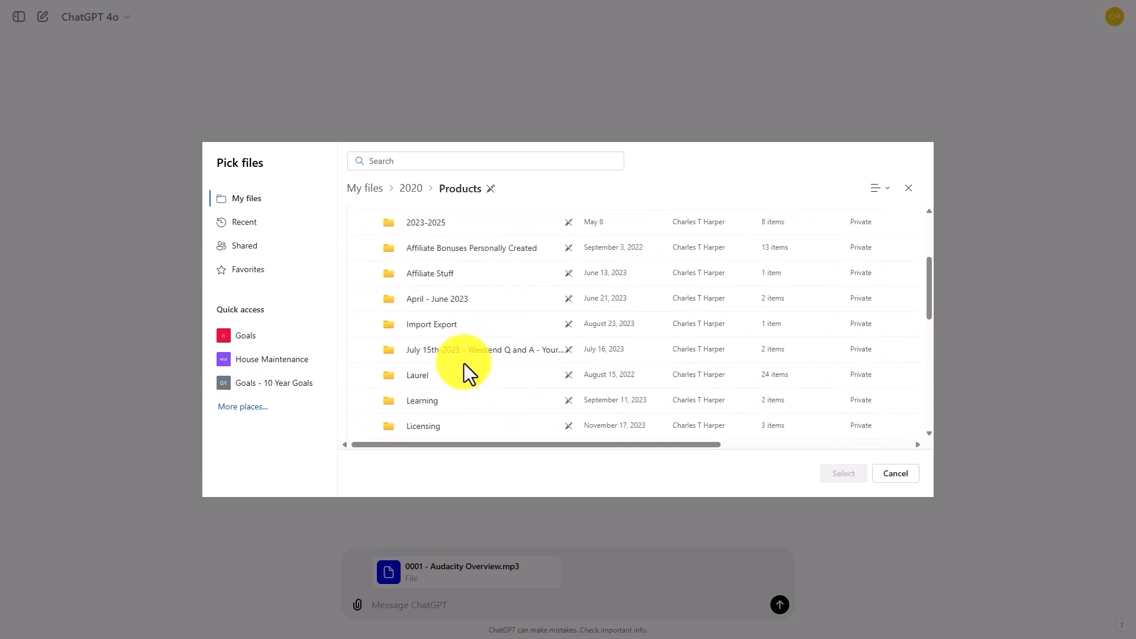
scroll(464, 363, "up", 3)
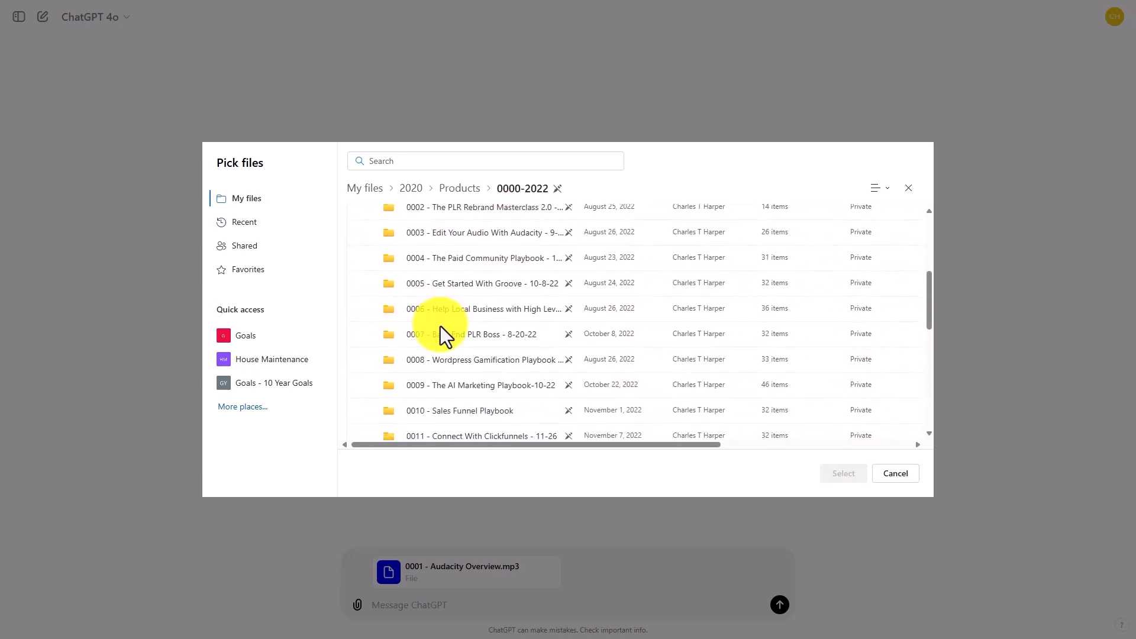
left_click(448, 235)
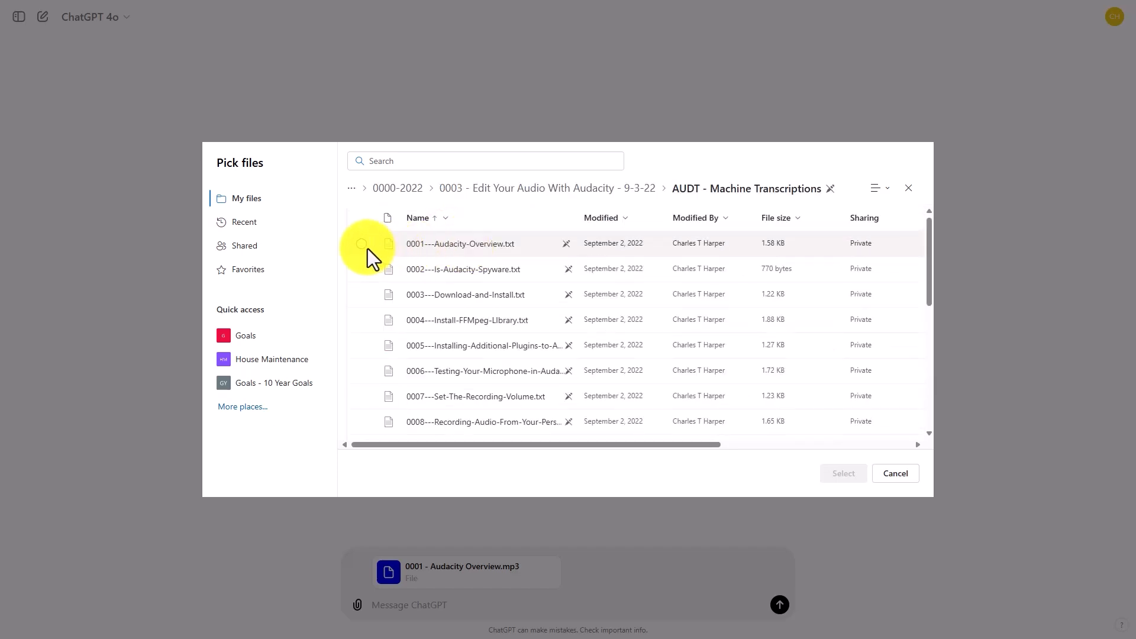
left_click(364, 246)
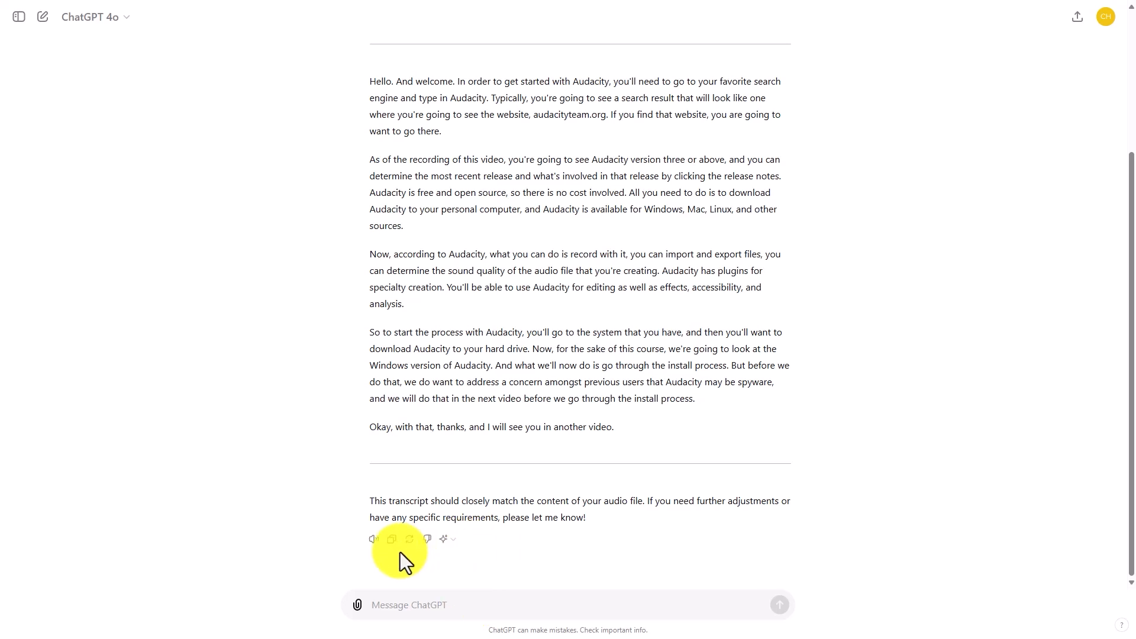
Step: Copy the transcript from ChatGPT and generate speech from it in ElevenLabs with the Antoni voice
left_click(389, 540)
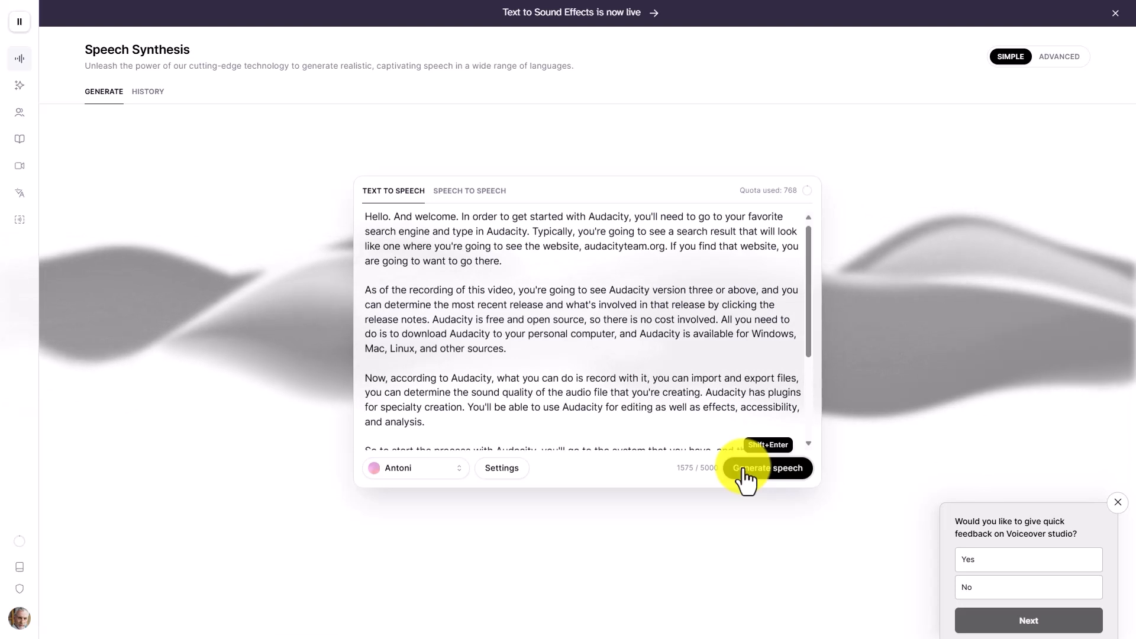
left_click(743, 472)
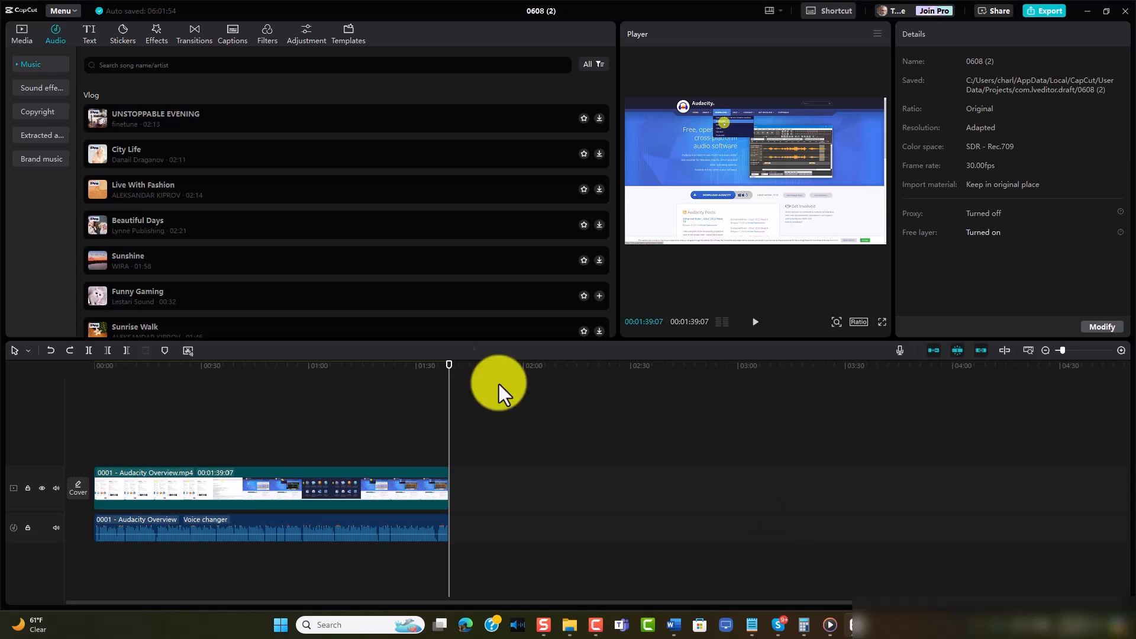
Step: Switch back to CapCut, import the generated ElevenLabs MP3 and delete the voice-changed audio clip below the video
left_click(24, 34)
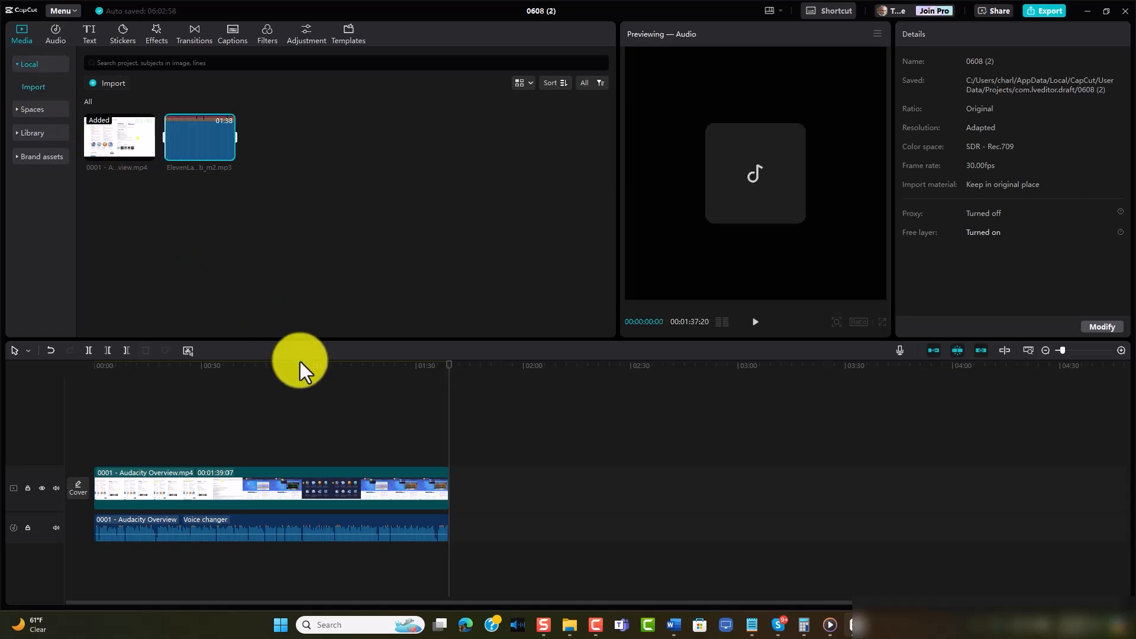
left_click(290, 520)
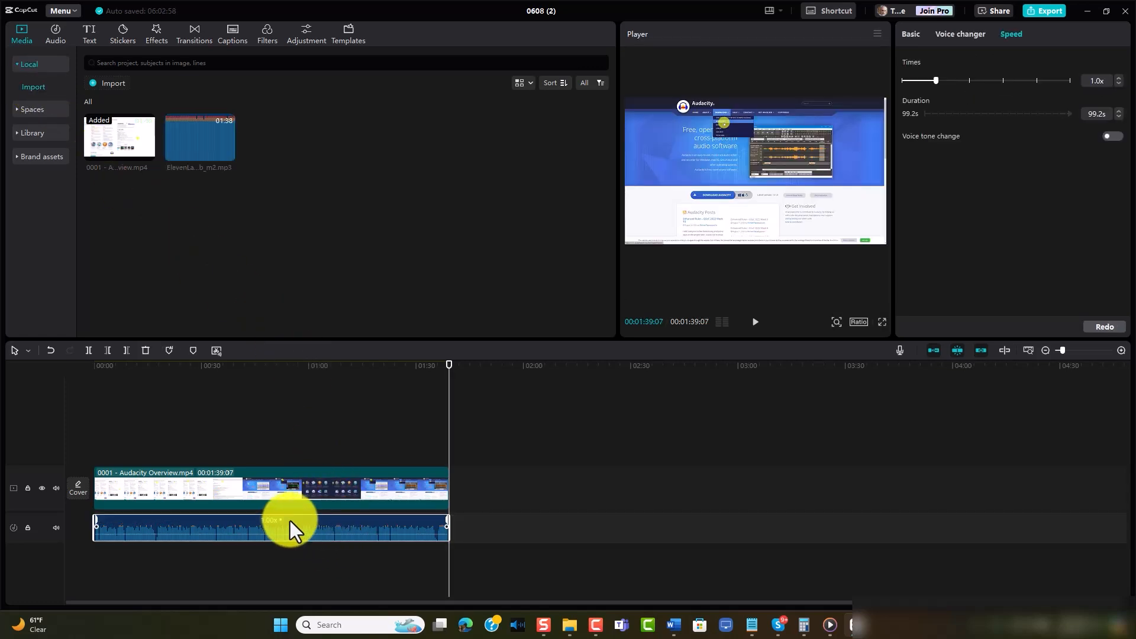
key("Delete")
Step: Add the ElevenLabs audio at the start of the timeline and set its duration to 99.1 s
key("Home")
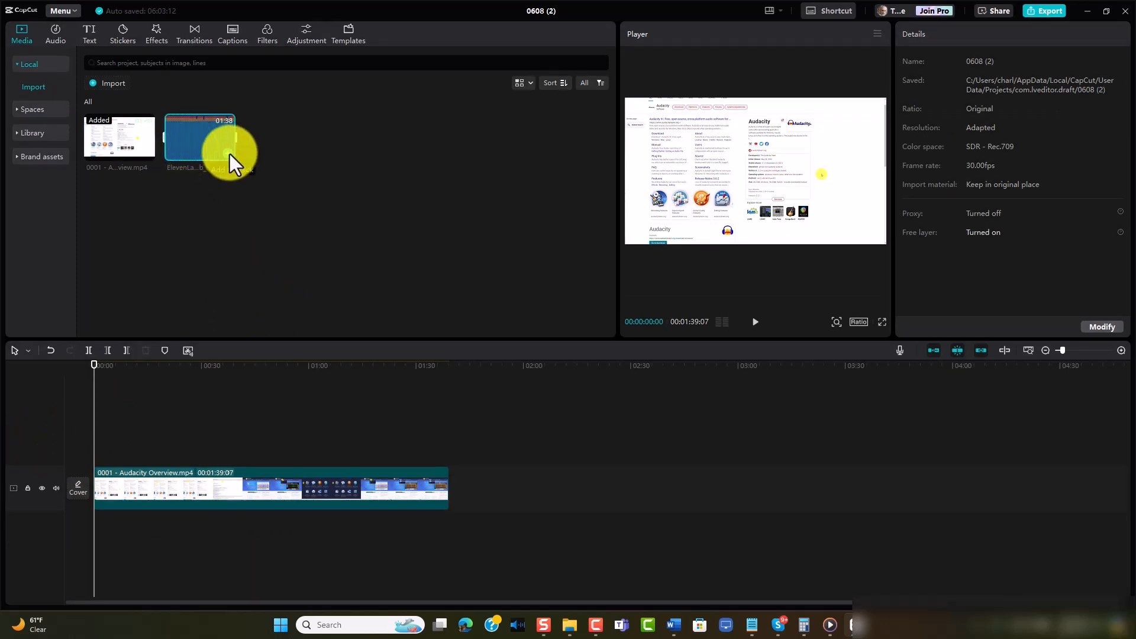
left_click(230, 154)
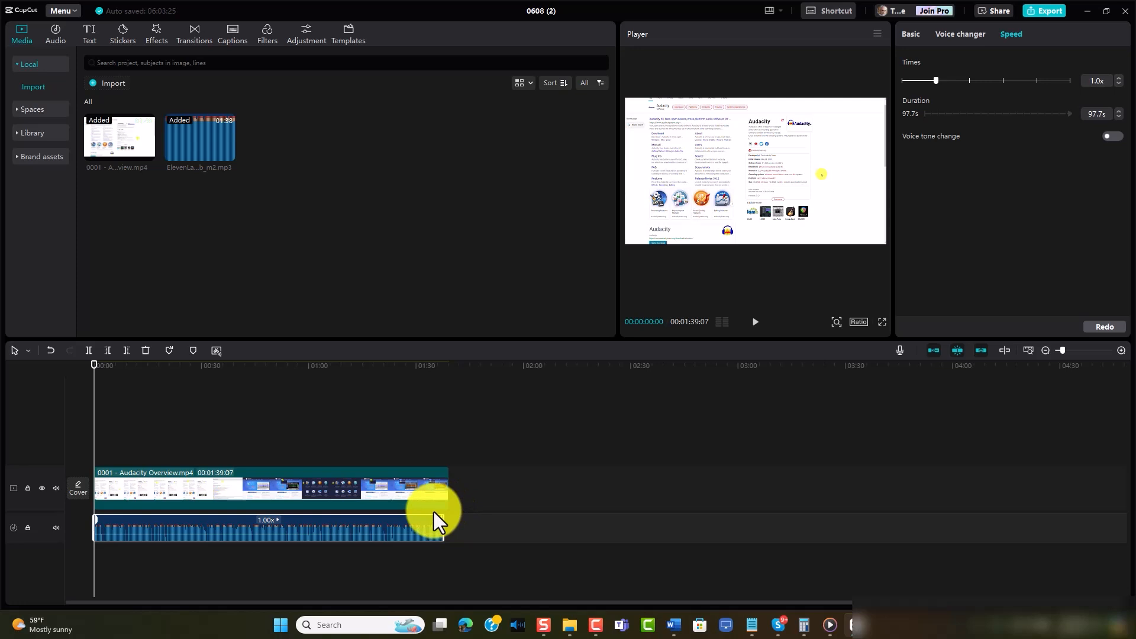
scroll(413, 455, "up", 3)
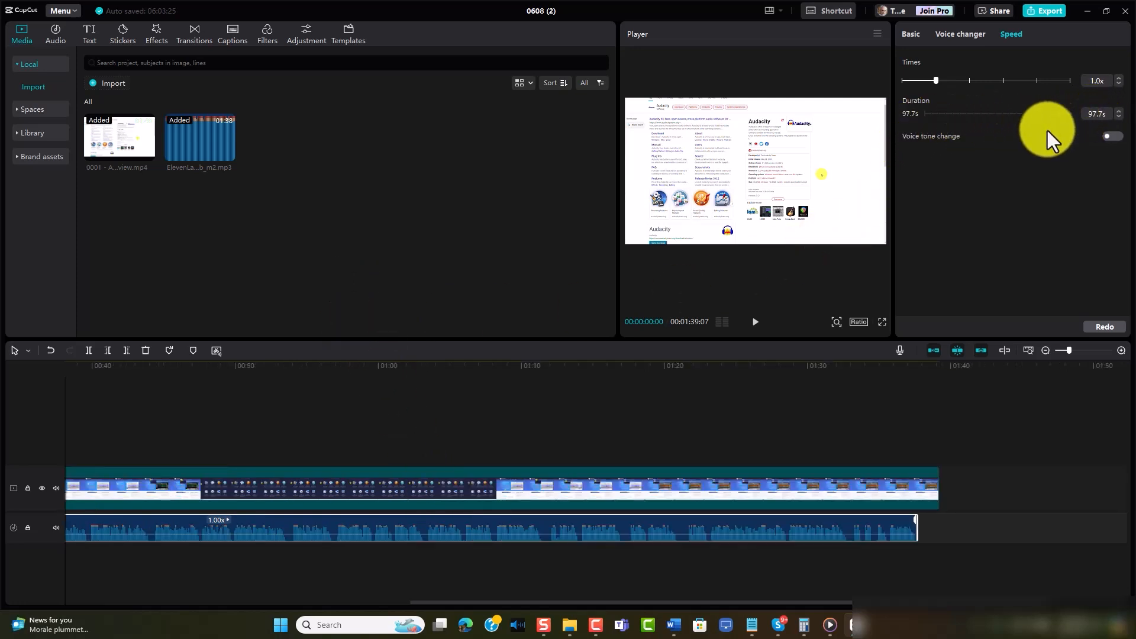
key("Return")
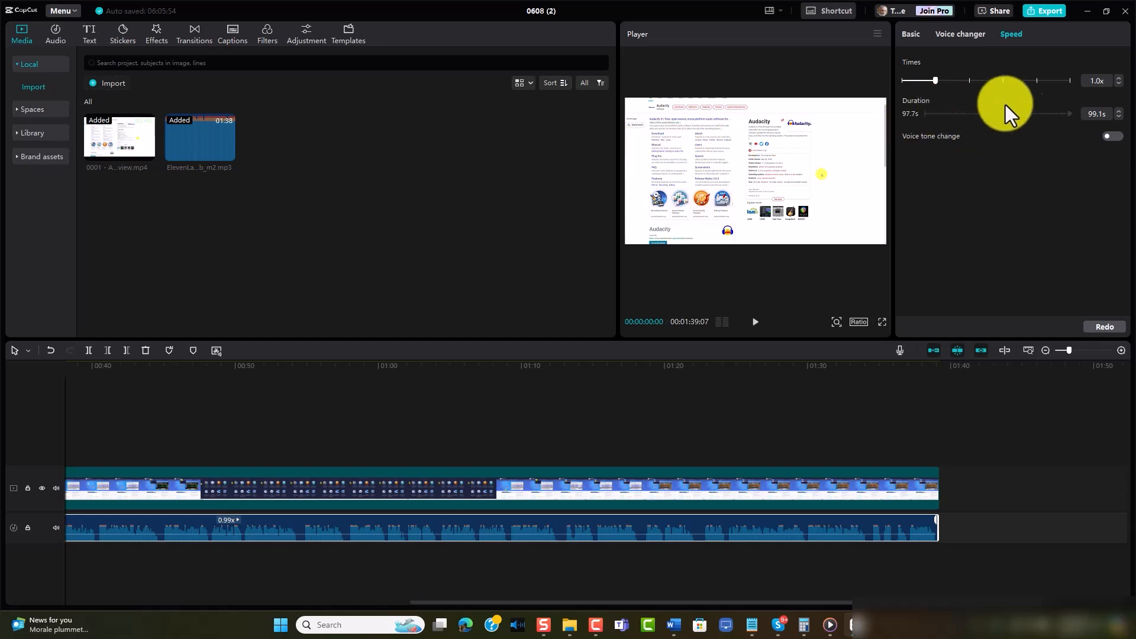